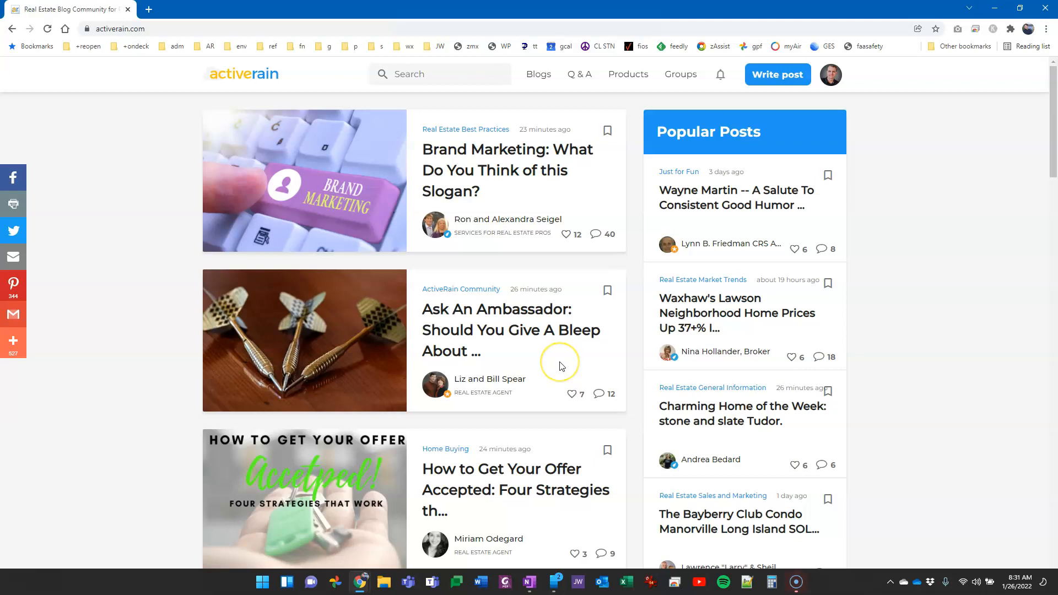
From the avatar menu go to My Home, then open My Blog > Blog Settings
{"action": "left_click", "coordinate": [575, 354]}
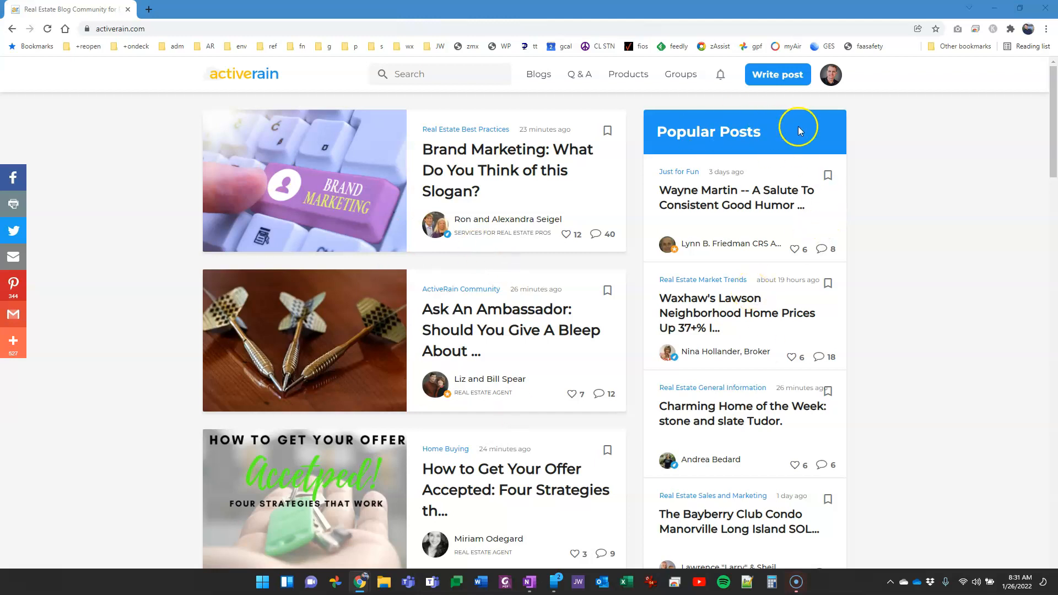
{"action": "left_click", "coordinate": [833, 78]}
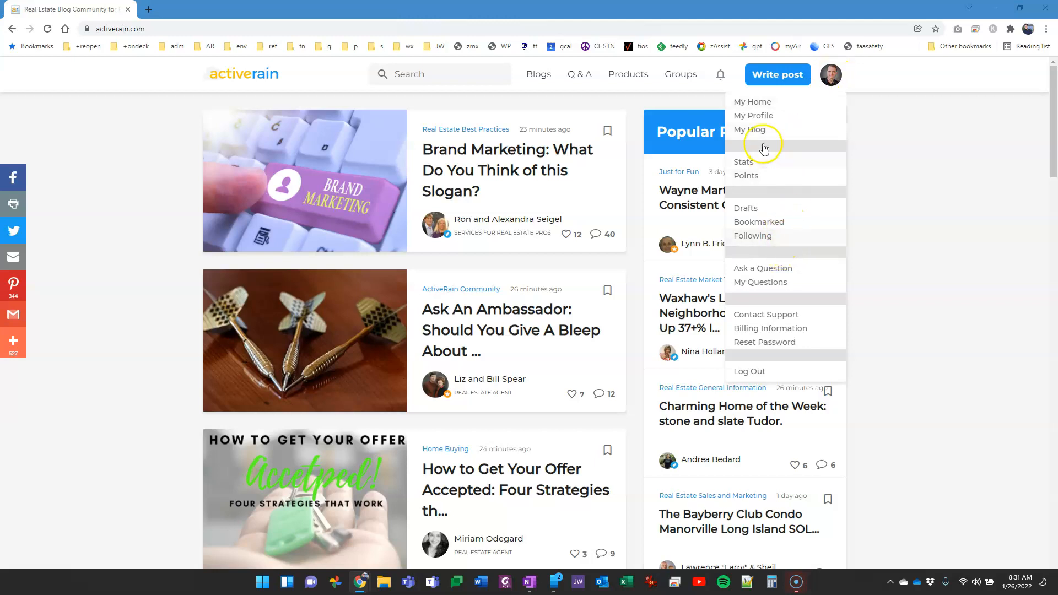
{"action": "left_click", "coordinate": [754, 103]}
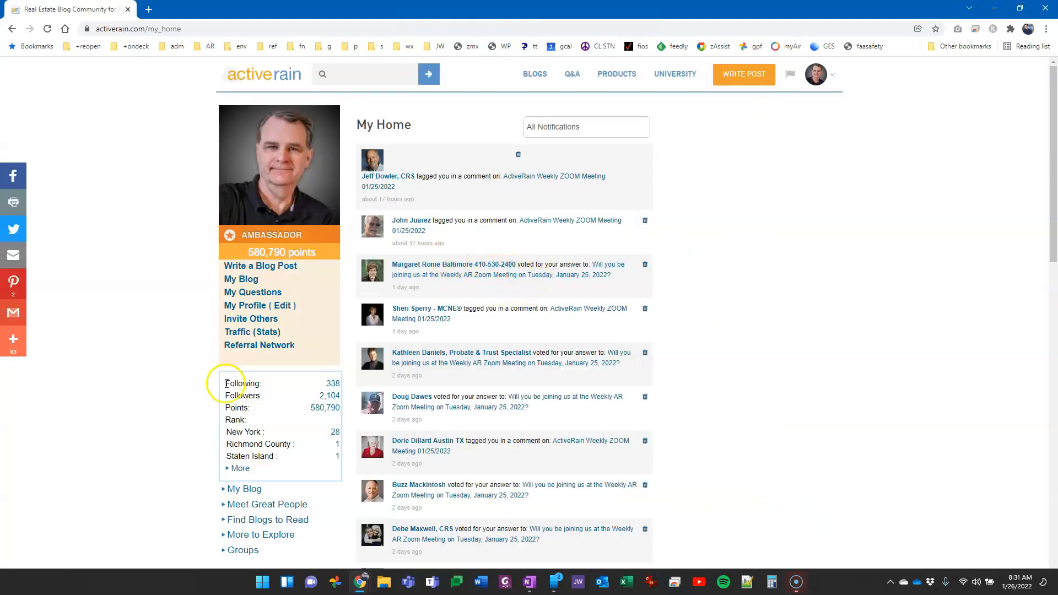
{"action": "scroll", "coordinate": [228, 379], "scroll_direction": "down", "scroll_amount": 2}
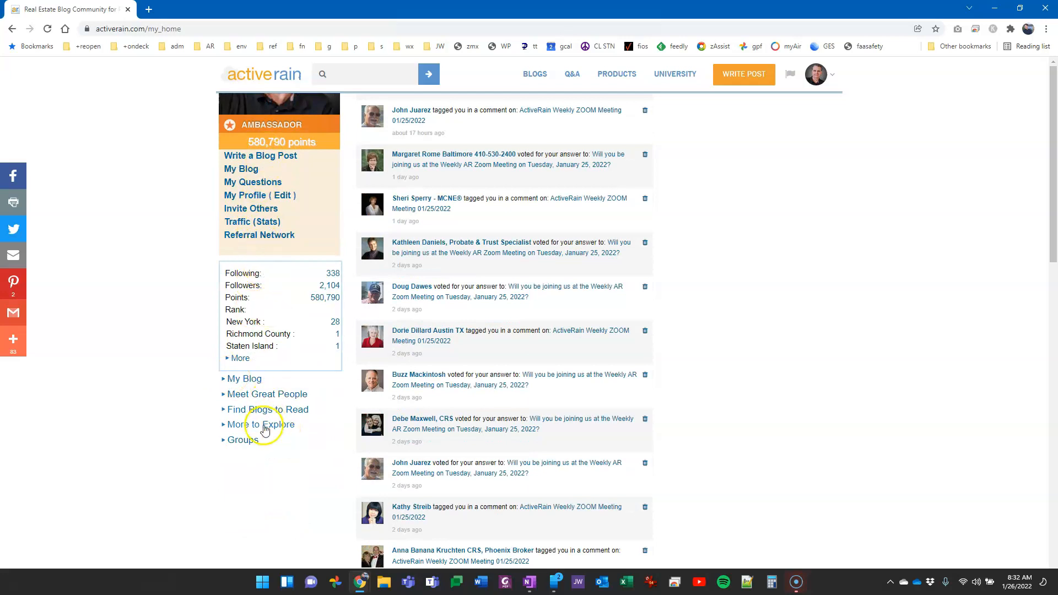
{"action": "left_click", "coordinate": [225, 380]}
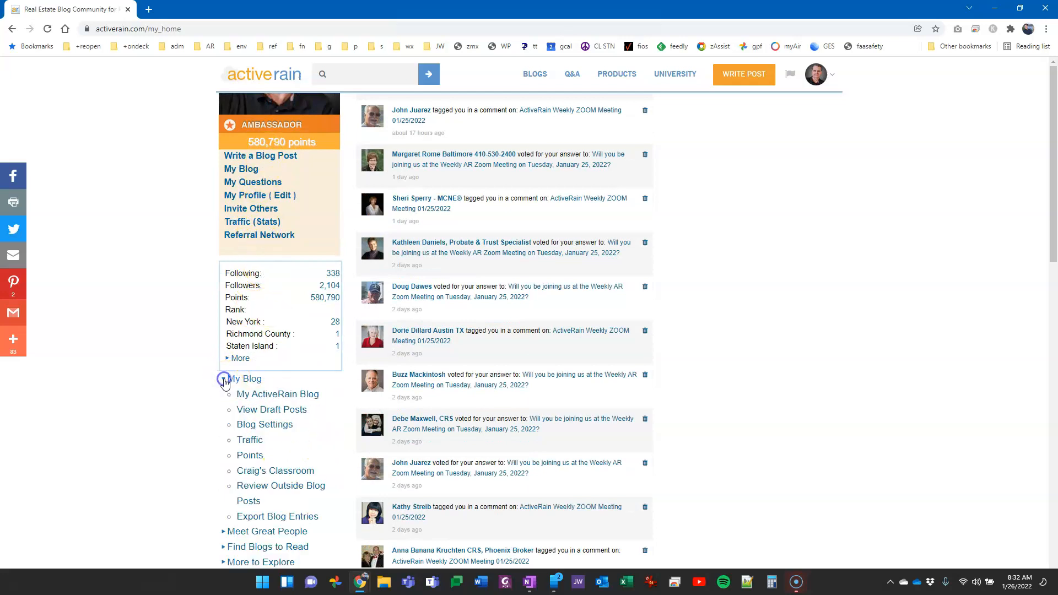
{"action": "scroll", "coordinate": [215, 397], "scroll_direction": "down", "scroll_amount": 3}
{"action": "left_click", "coordinate": [252, 261]}
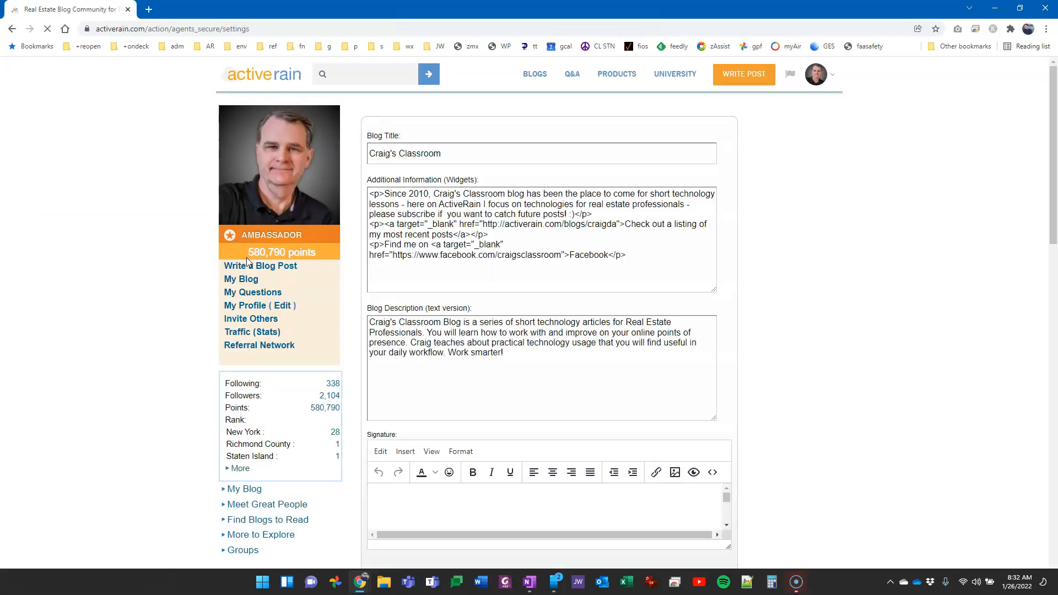
{"action": "left_click", "coordinate": [476, 278]}
Stretch the Signature editor taller to reveal the full banner, then start a new blog post
{"action": "scroll", "coordinate": [476, 278], "scroll_direction": "down", "scroll_amount": 4}
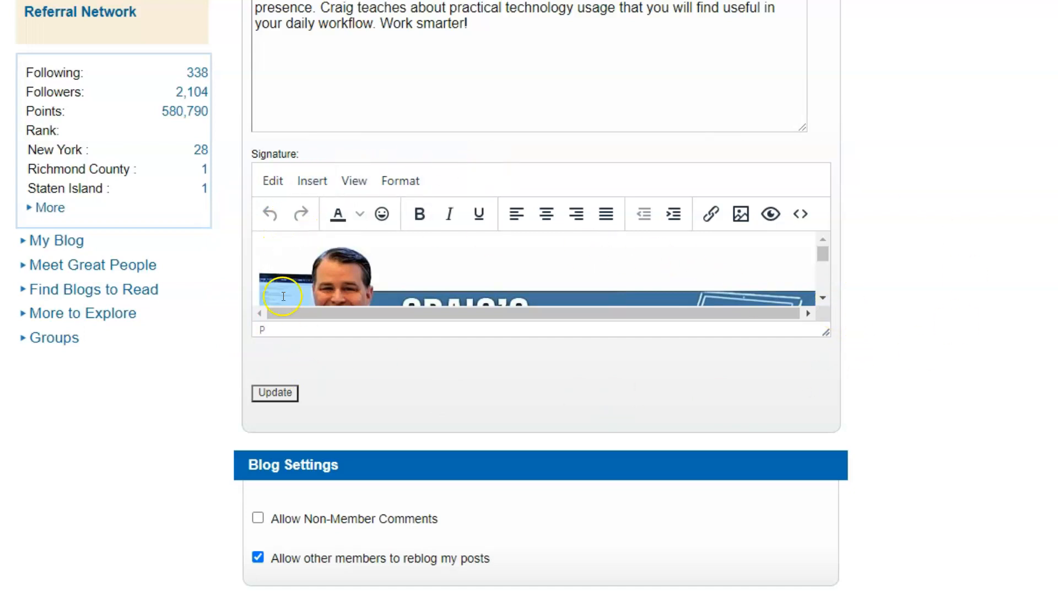
{"action": "mouse_move", "coordinate": [826, 334]}
{"action": "left_mouse_down"}
{"action": "mouse_move", "coordinate": [832, 574]}
{"action": "mouse_move", "coordinate": [843, 541]}
{"action": "mouse_move", "coordinate": [847, 550]}
{"action": "left_mouse_up"}
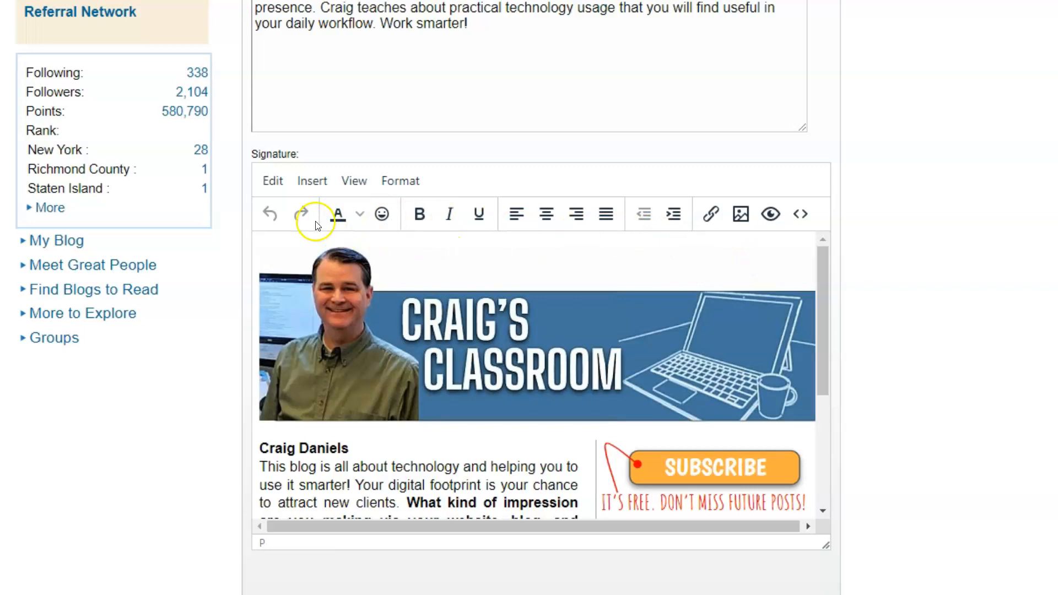
{"action": "left_click", "coordinate": [312, 180]}
{"action": "left_click", "coordinate": [471, 271]}
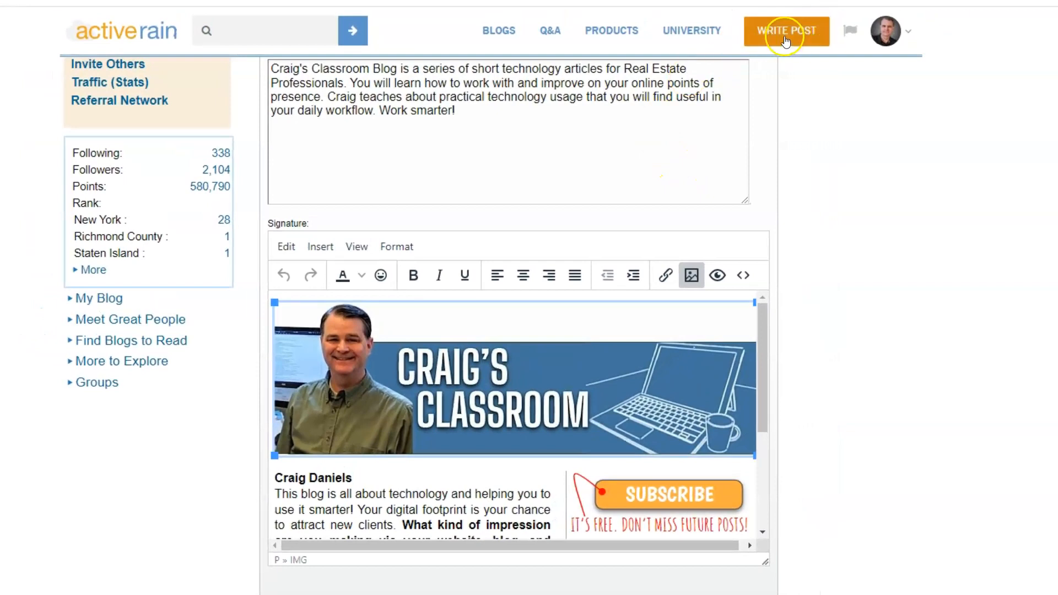
{"action": "left_click", "coordinate": [789, 34]}
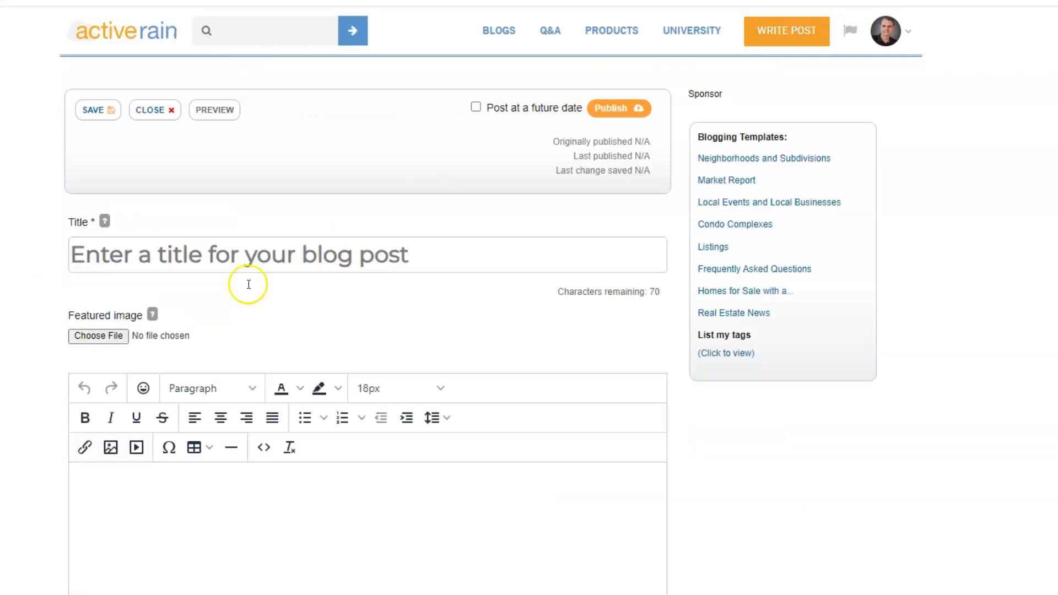
Title the new post 'DRAFT Blog Signature' and save it as a draft
{"action": "left_click", "coordinate": [223, 254]}
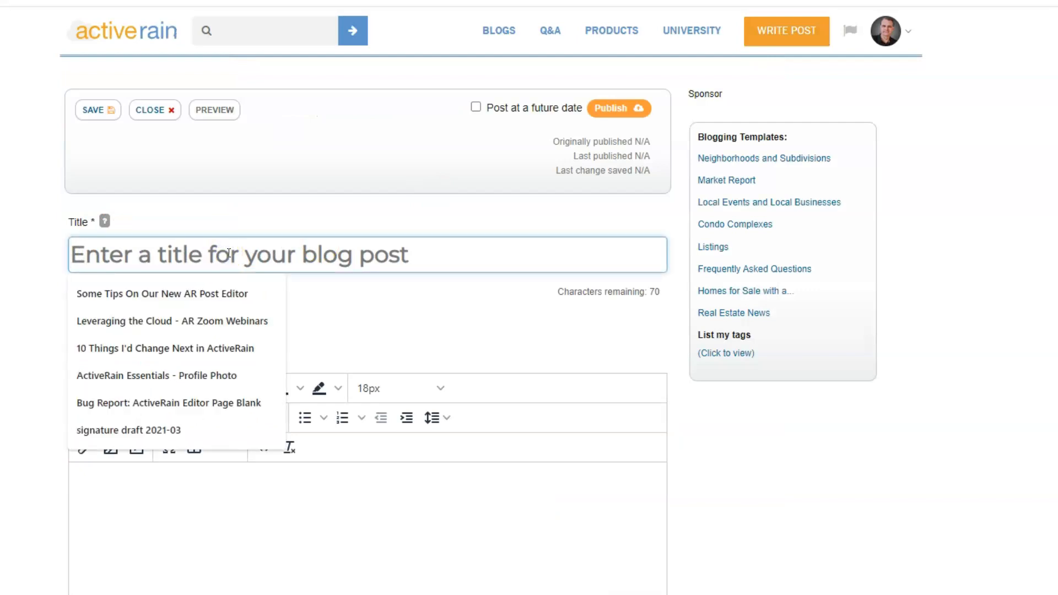
{"action": "type", "text": "DREAFT Blog sig"}
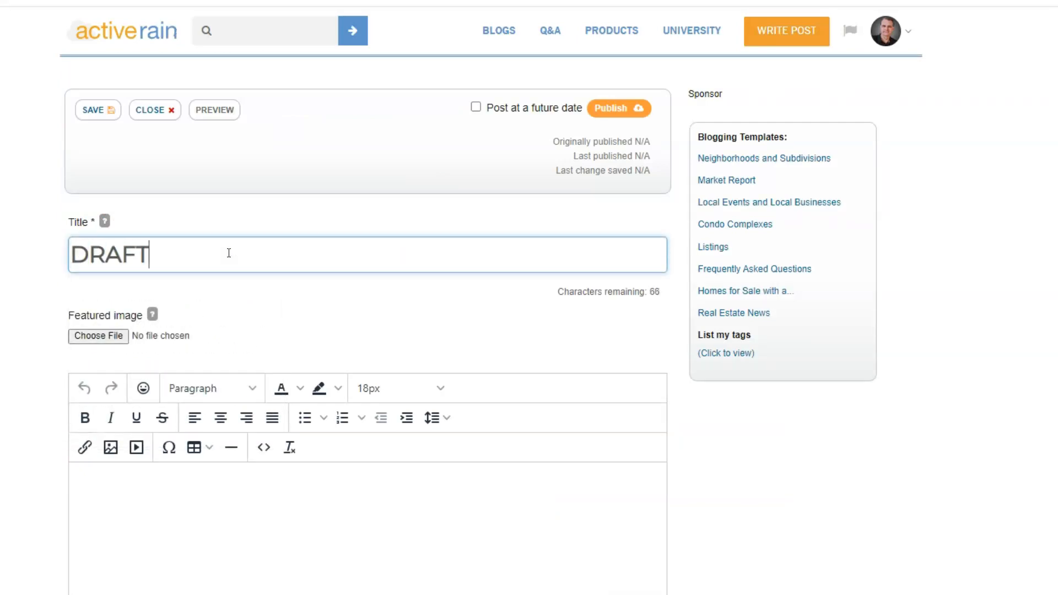
{"action": "key", "text": "BackSpace"}
{"action": "key", "text": "BackSpace"}
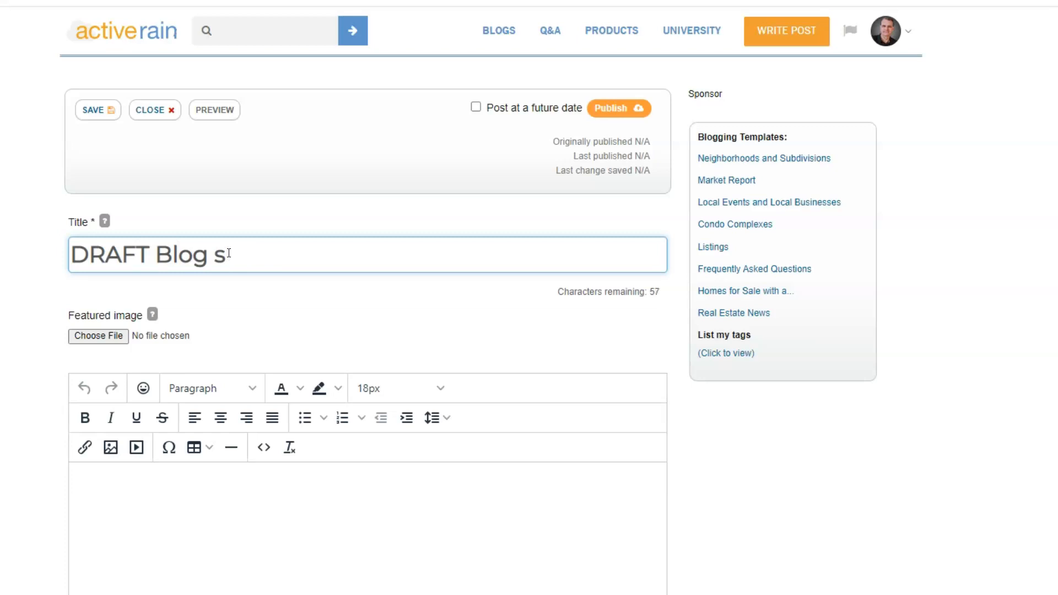
{"action": "type", "text": "ignature"}
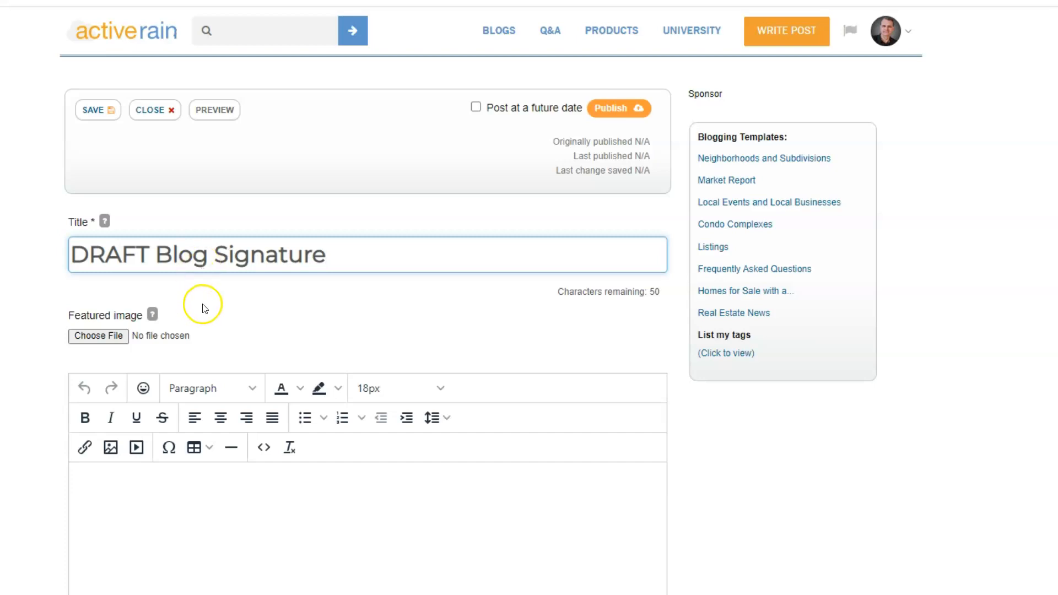
{"action": "left_click", "coordinate": [92, 109]}
{"action": "scroll", "coordinate": [37, 322], "scroll_direction": "down", "scroll_amount": 3}
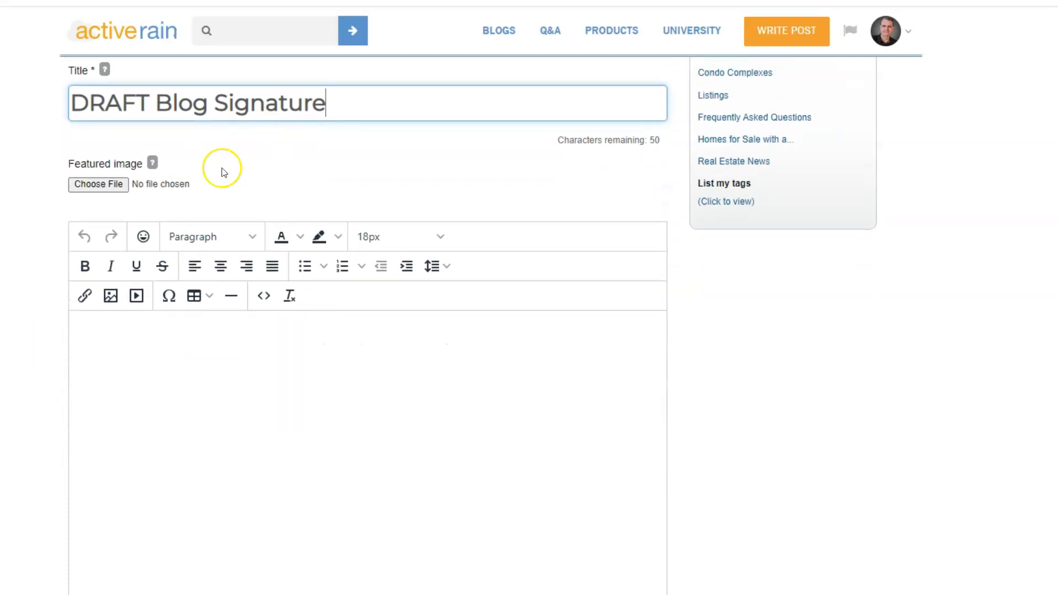
{"action": "scroll", "coordinate": [217, 350], "scroll_direction": "down", "scroll_amount": 2}
{"action": "scroll", "coordinate": [218, 353], "scroll_direction": "down", "scroll_amount": 2}
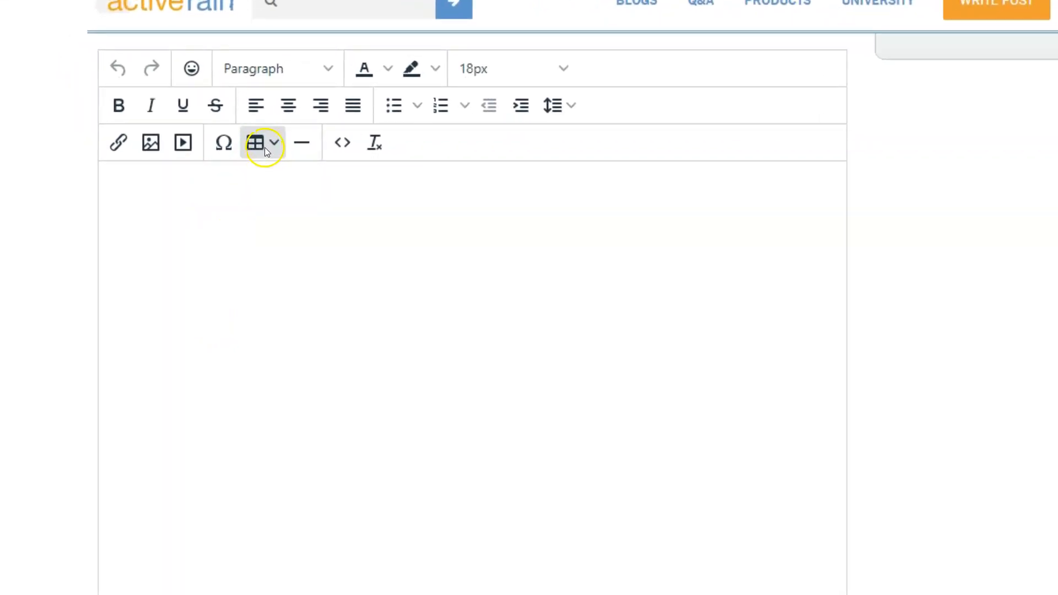
Insert a two-column, one-row table into the post body
{"action": "left_click", "coordinate": [274, 144]}
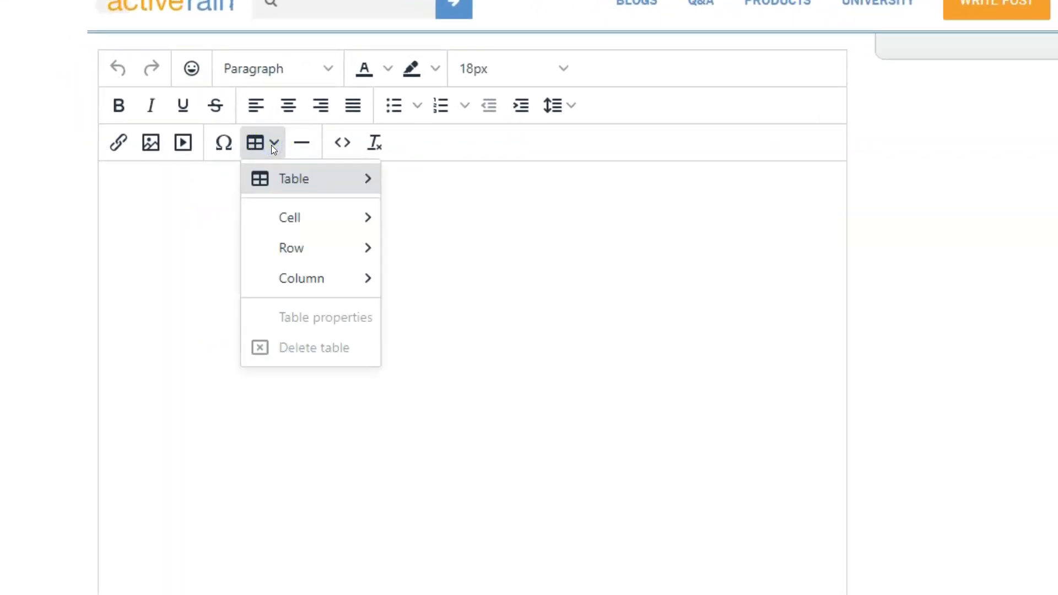
{"action": "left_click", "coordinate": [283, 190]}
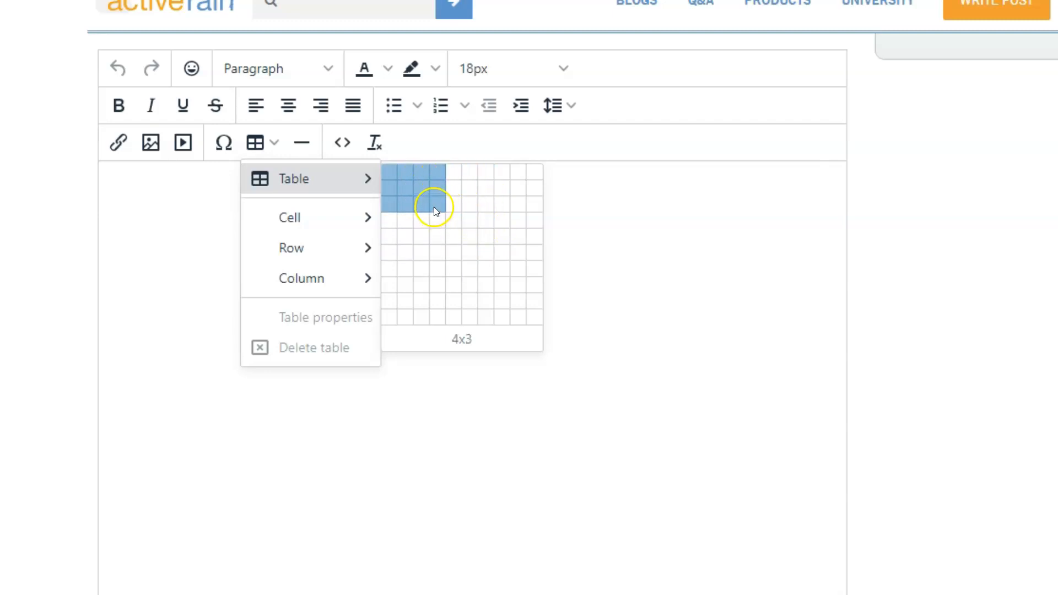
{"action": "left_click", "coordinate": [408, 177]}
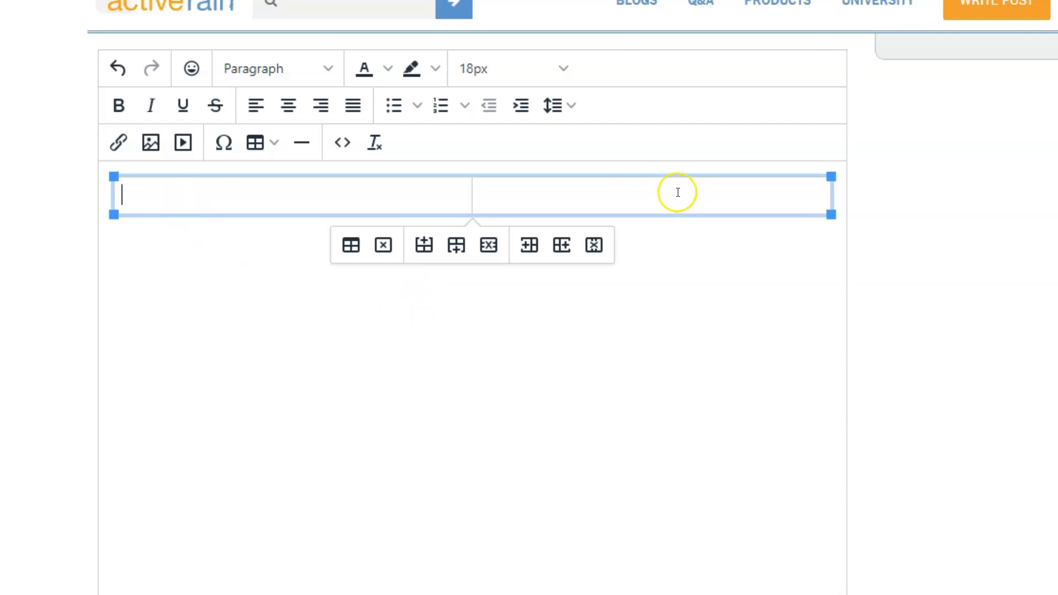
Change the table's width from 100% to 636 in Table properties and save
{"action": "left_click", "coordinate": [350, 248]}
{"action": "left_click", "coordinate": [348, 246]}
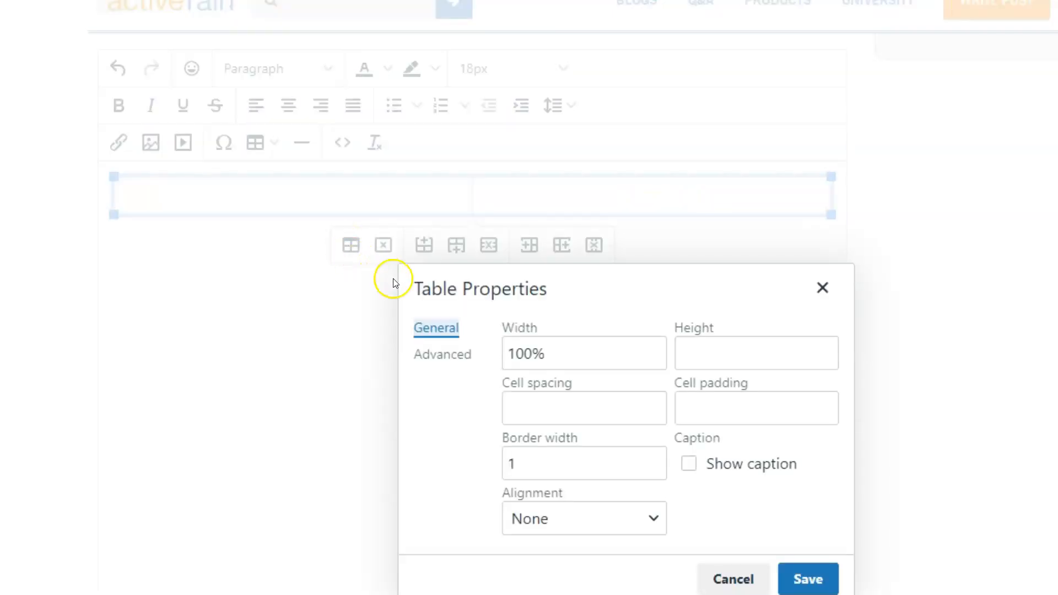
{"action": "left_click_drag", "start_coordinate": [563, 352], "coordinate": [510, 351]}
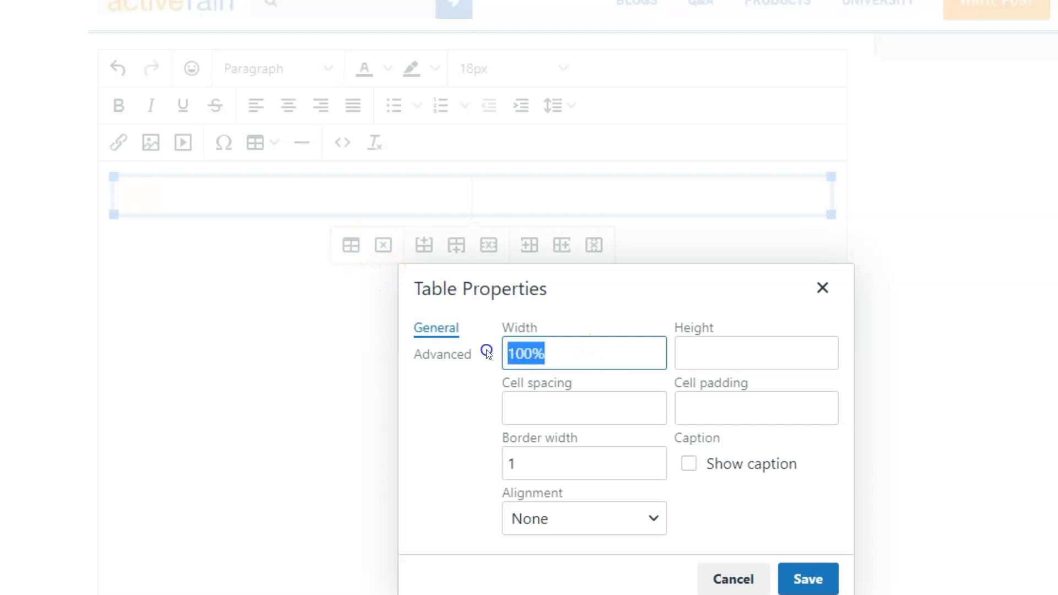
{"action": "type", "text": "636"}
{"action": "left_click", "coordinate": [780, 523]}
{"action": "left_click", "coordinate": [526, 357]}
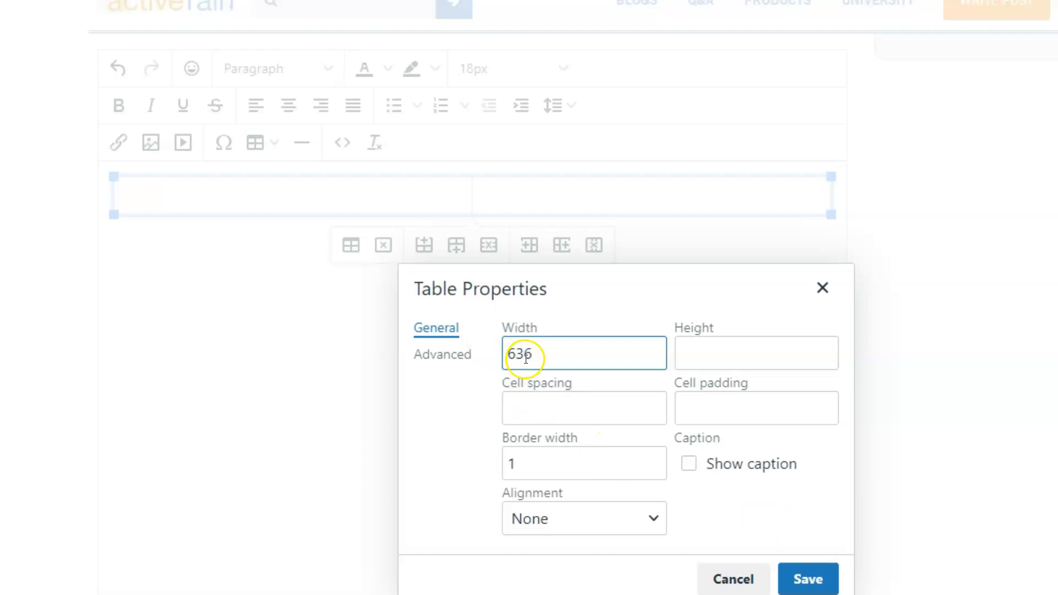
{"action": "left_click", "coordinate": [808, 580]}
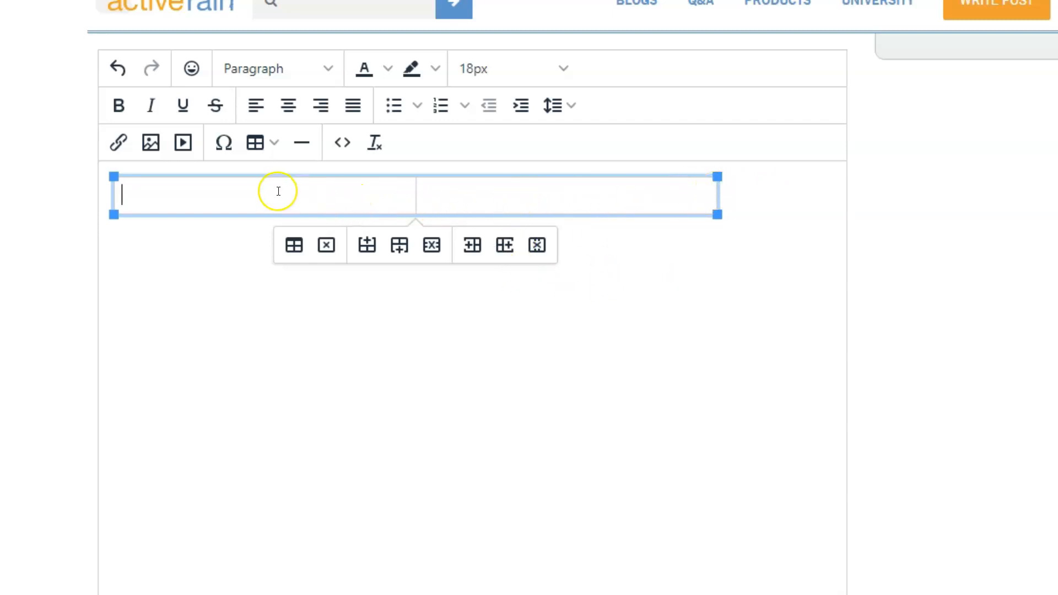
In the first cell, type the agent's name, Broker/REALTOR, the Kalispell, Bigfork, Lakeside line and 'and Somers areas.'
{"action": "left_click", "coordinate": [349, 212]}
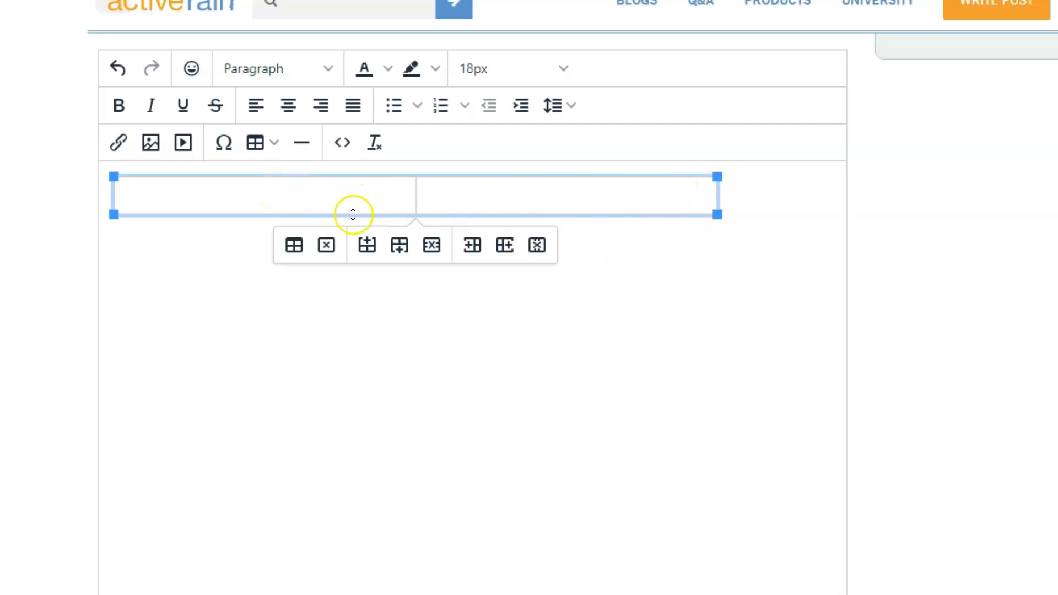
{"action": "left_click", "coordinate": [213, 215]}
{"action": "type", "text": "Kat Palmiotti"}
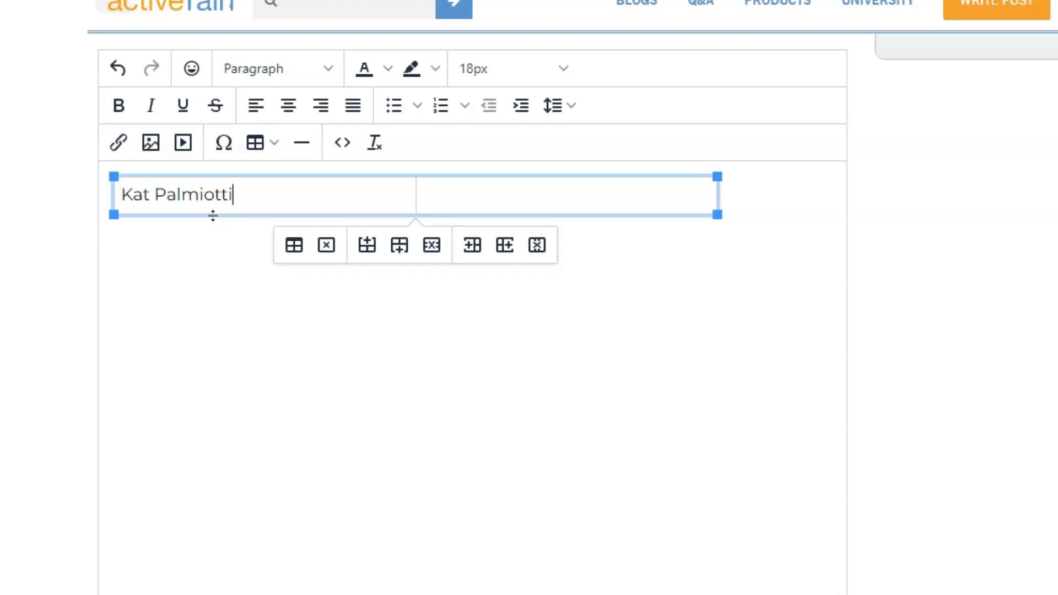
{"action": "key", "text": "Return"}
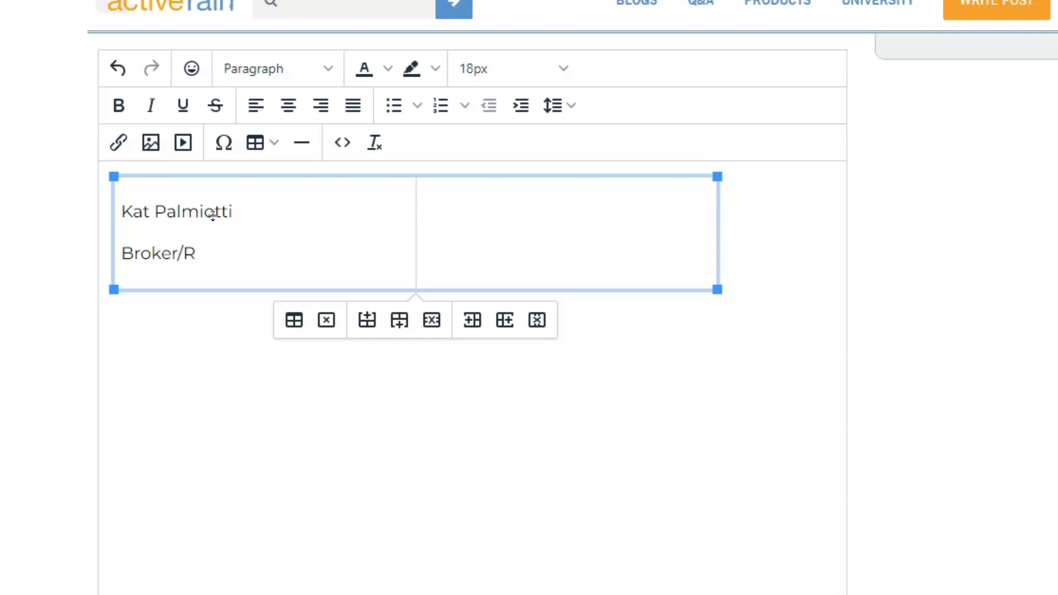
{"action": "type", "text": "Broker/REALTOR"}
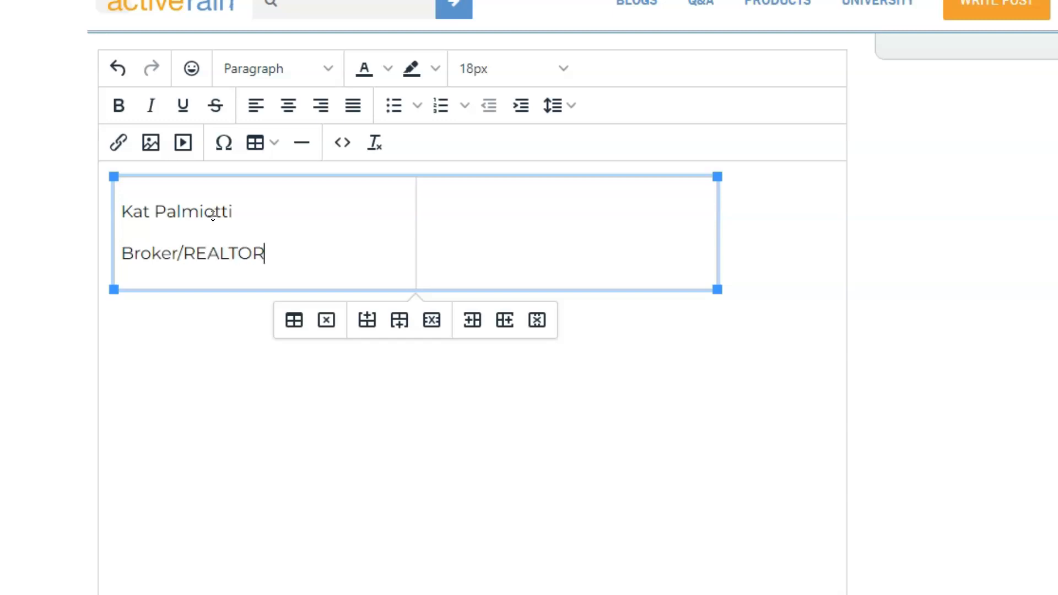
{"action": "key", "text": "Return"}
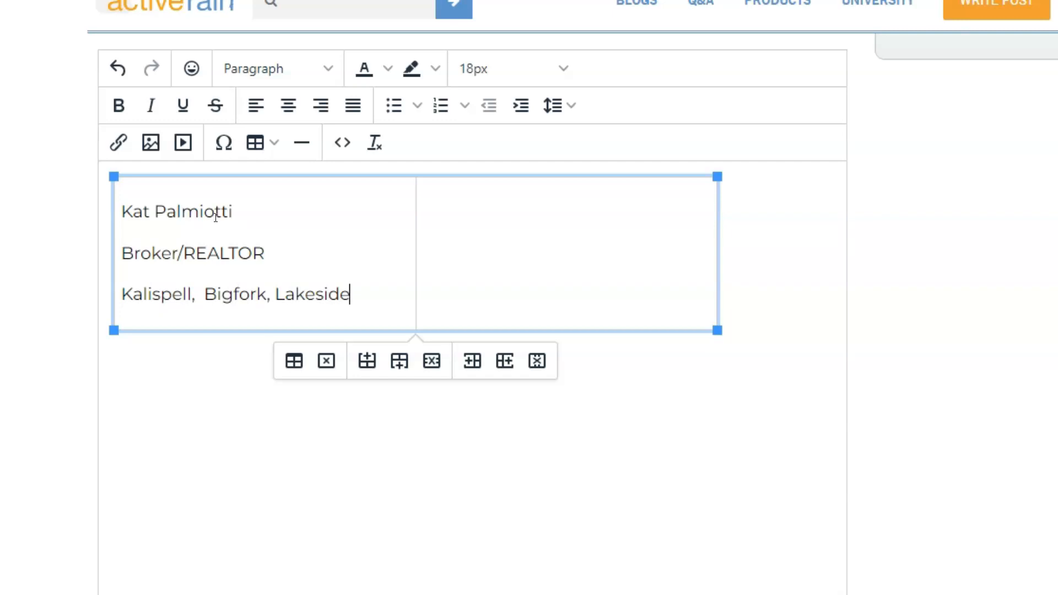
{"action": "key", "text": "Return"}
{"action": "type", "text": "and Somers areas."}
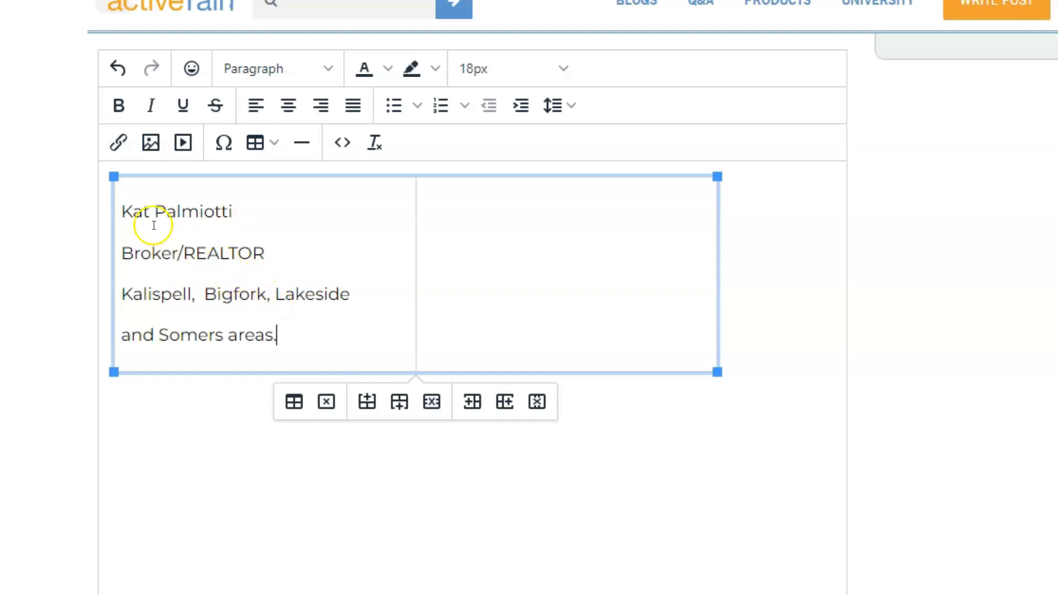
Bold the agent's name line and both service-area lines
{"action": "left_click_drag", "start_coordinate": [121, 210], "coordinate": [274, 215]}
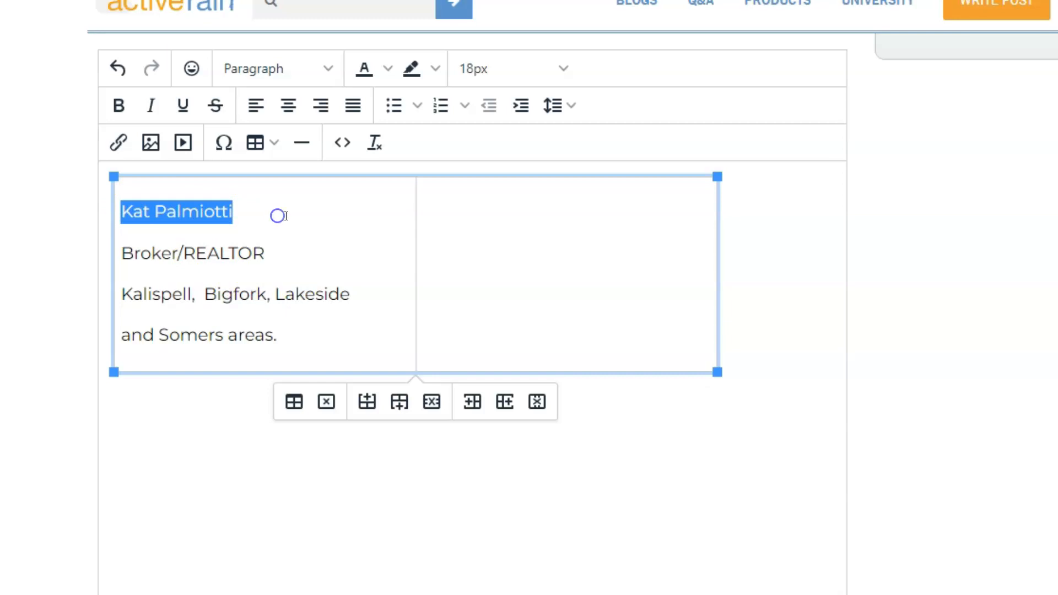
{"action": "key", "text": "ctrl+b"}
{"action": "left_click", "coordinate": [141, 297]}
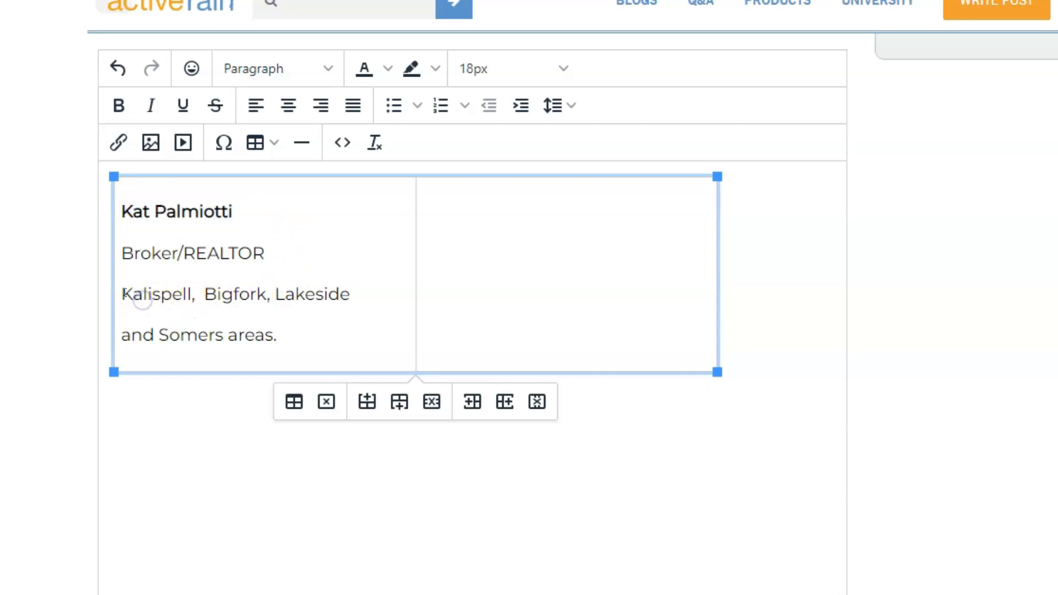
{"action": "left_click_drag", "start_coordinate": [121, 295], "coordinate": [295, 344]}
{"action": "key", "text": "ctrl+b"}
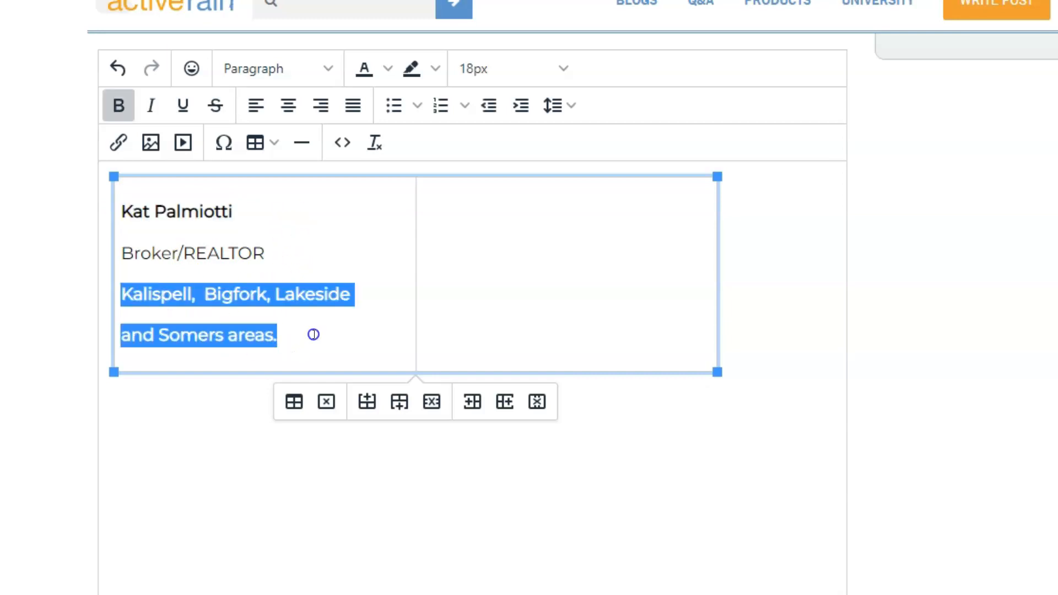
{"action": "left_click", "coordinate": [313, 335]}
{"action": "left_click", "coordinate": [313, 336]}
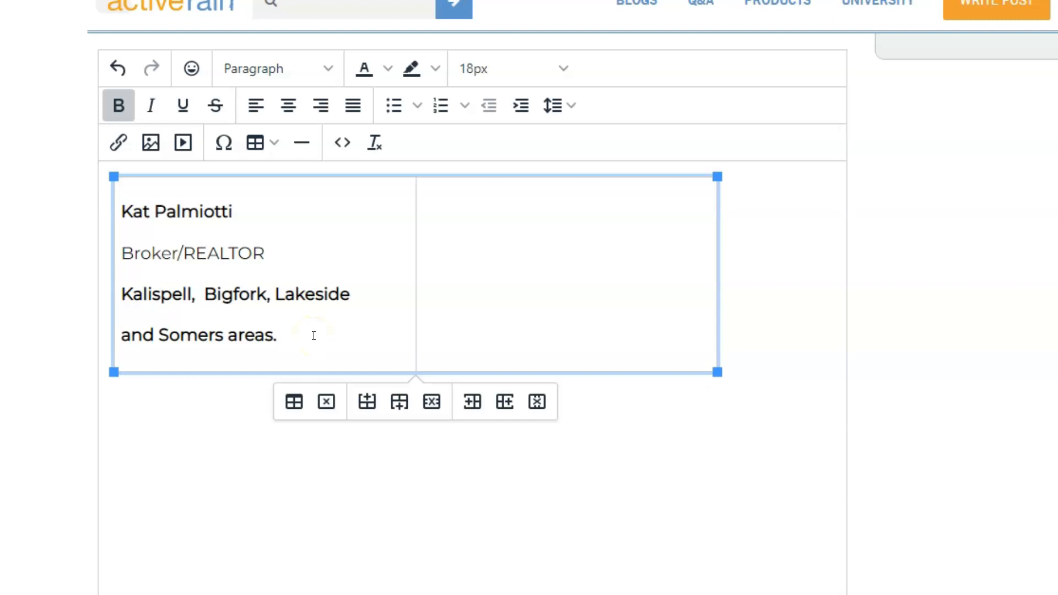
{"action": "left_click", "coordinate": [316, 347]}
{"action": "left_click", "coordinate": [317, 345]}
Remove the paragraph gaps before Broker/REALTOR and 'and Somers areas.'
{"action": "left_click", "coordinate": [122, 253]}
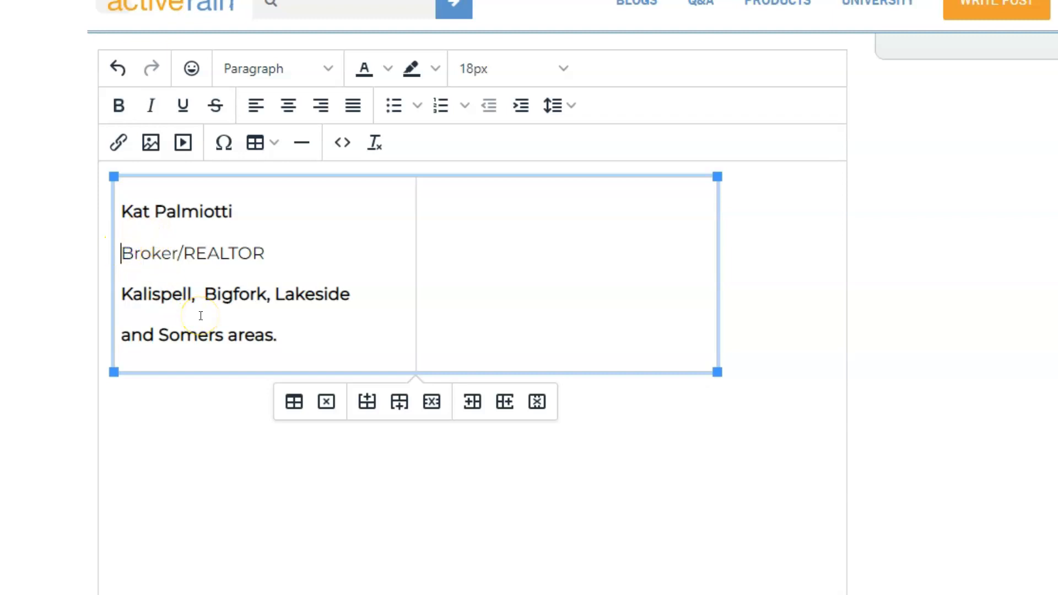
{"action": "key", "text": "BackSpace"}
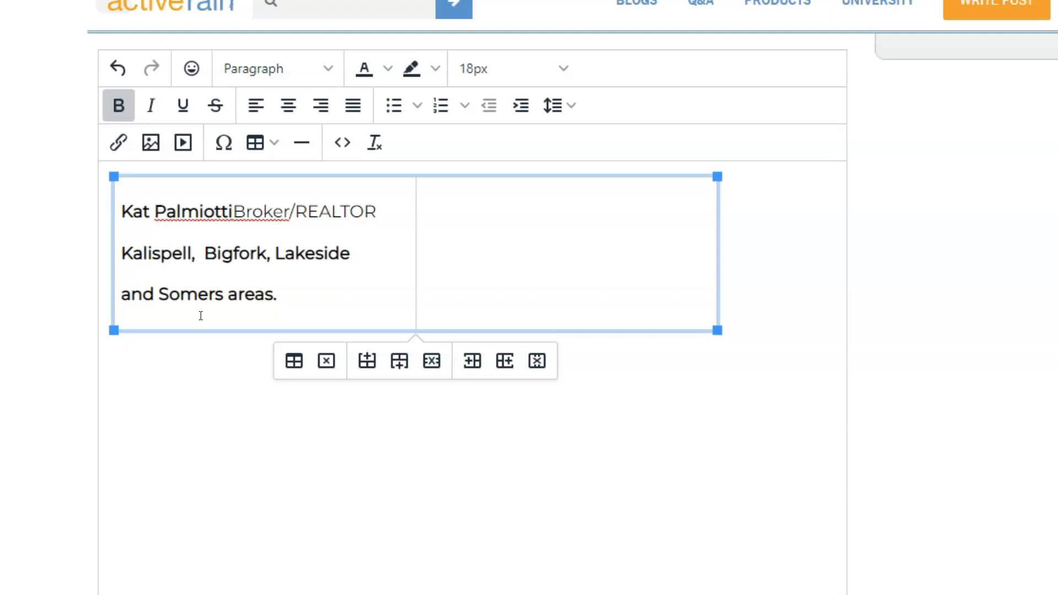
{"action": "key", "text": "ctrl+z"}
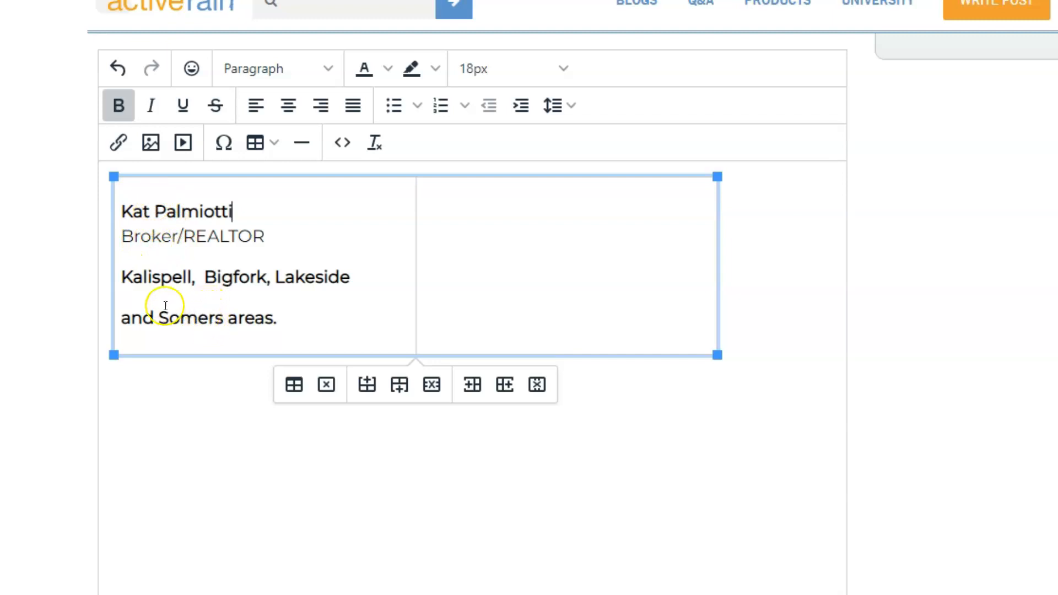
{"action": "left_click", "coordinate": [121, 318]}
{"action": "key", "text": "BackSpace"}
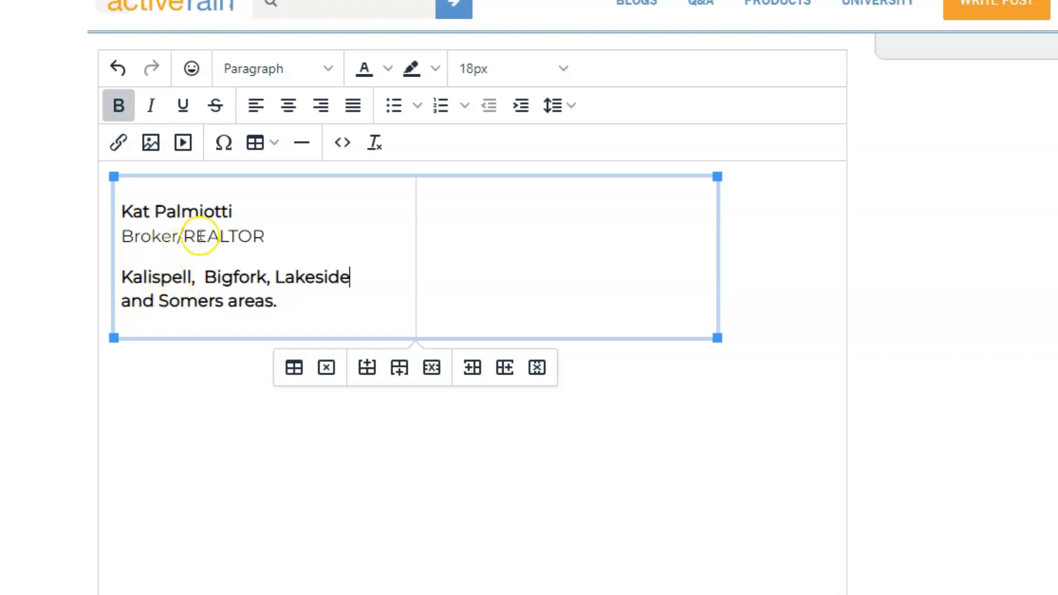
Set the agent's name to 26px font size
{"action": "left_click_drag", "start_coordinate": [236, 211], "coordinate": [118, 211]}
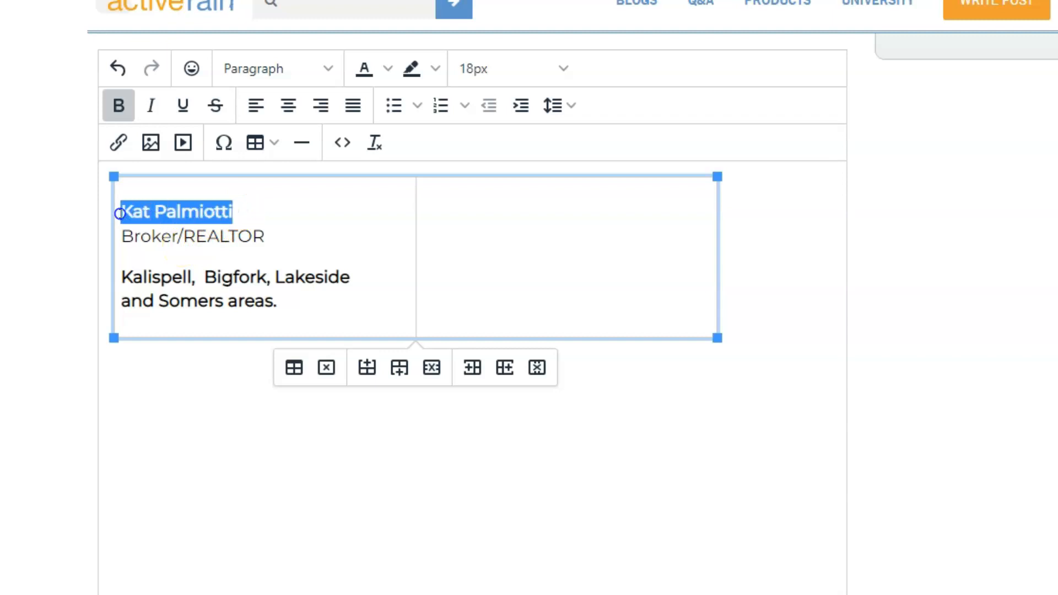
{"action": "left_click", "coordinate": [561, 65]}
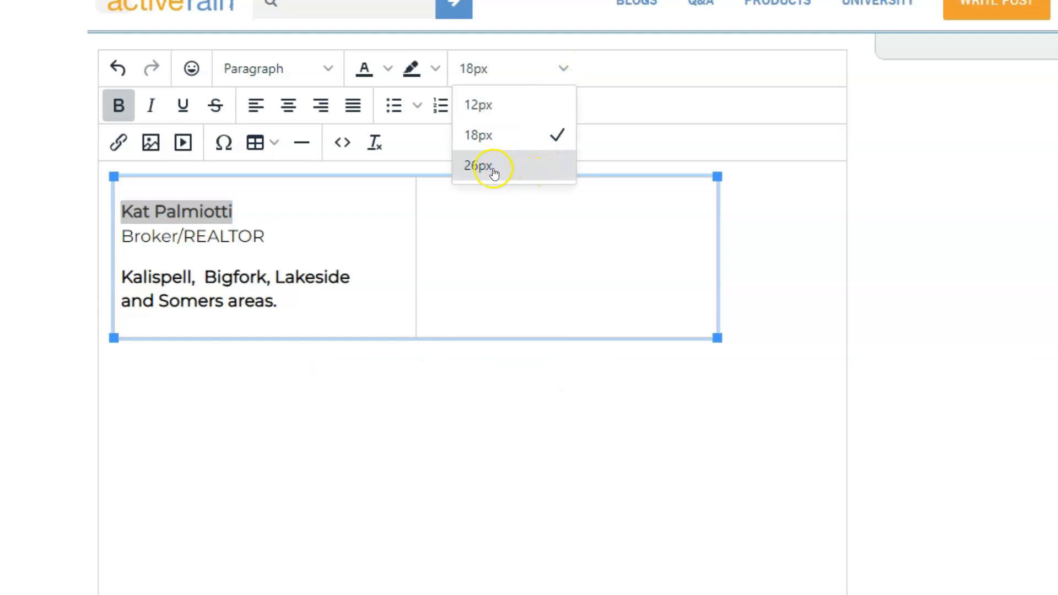
{"action": "left_click", "coordinate": [491, 170]}
Add a non-bold paragraph after the areas and paste the 'let's talk!' invitation text
{"action": "left_click", "coordinate": [285, 311]}
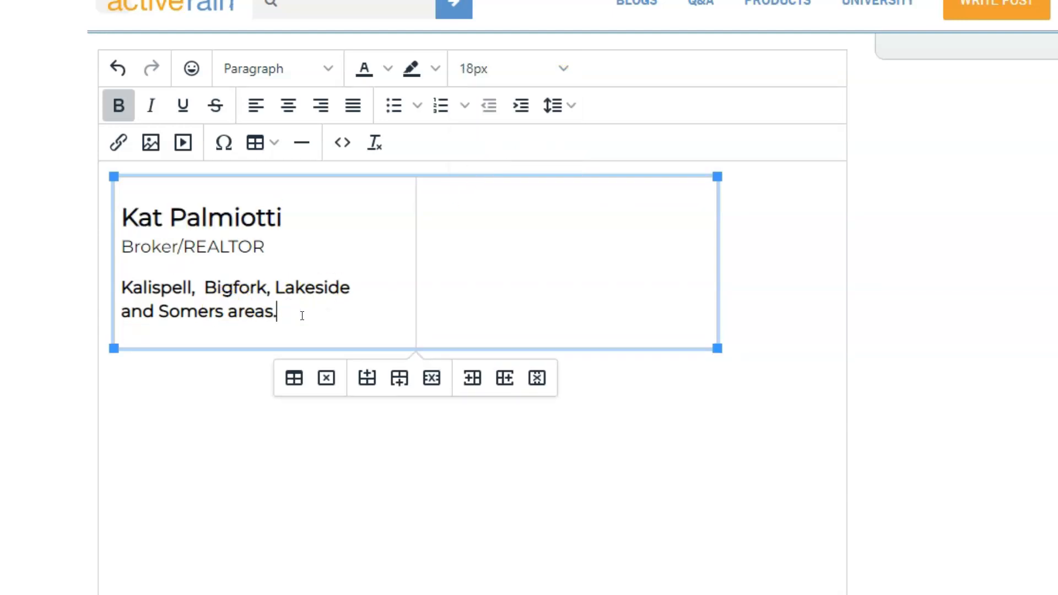
{"action": "key", "text": "Return"}
{"action": "key", "text": "ctrl+b"}
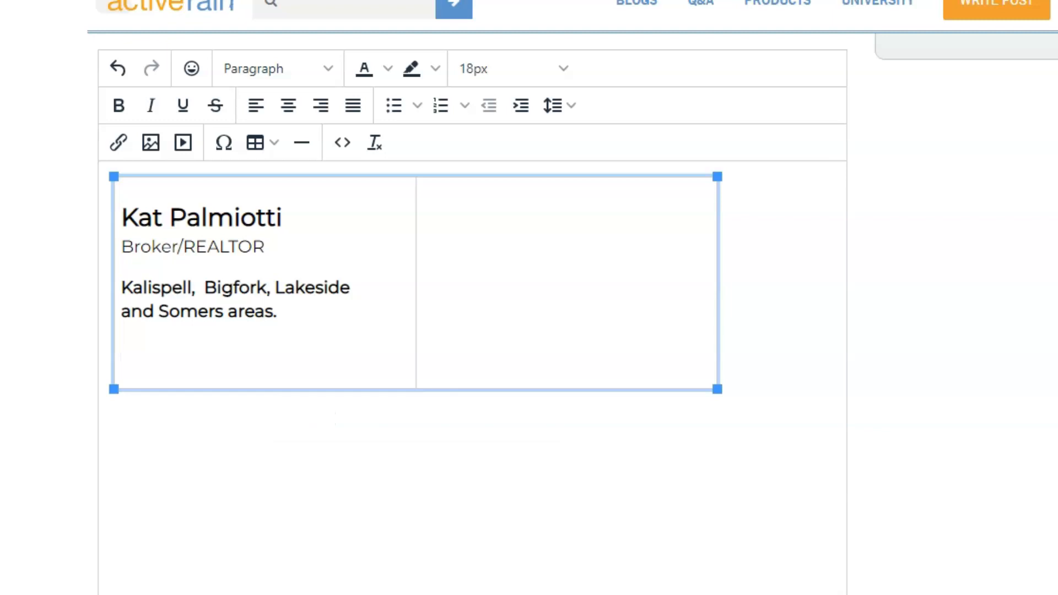
{"action": "left_click", "coordinate": [189, 353]}
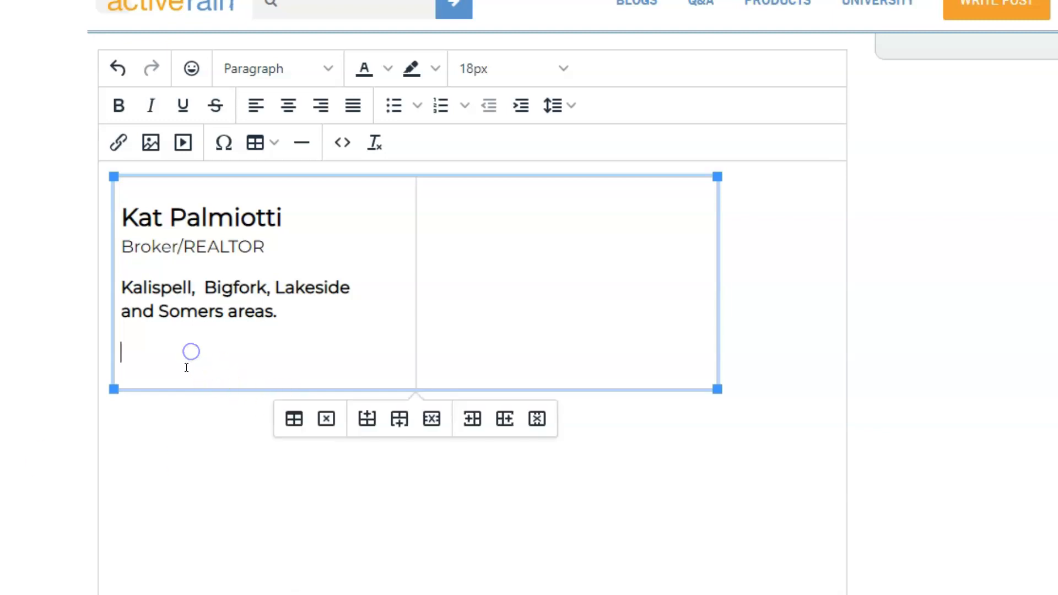
{"action": "type", "text": "Are you getting ready to sell or purchase land or a home in that area, or the surrounding vicinity? let’s talk!"}
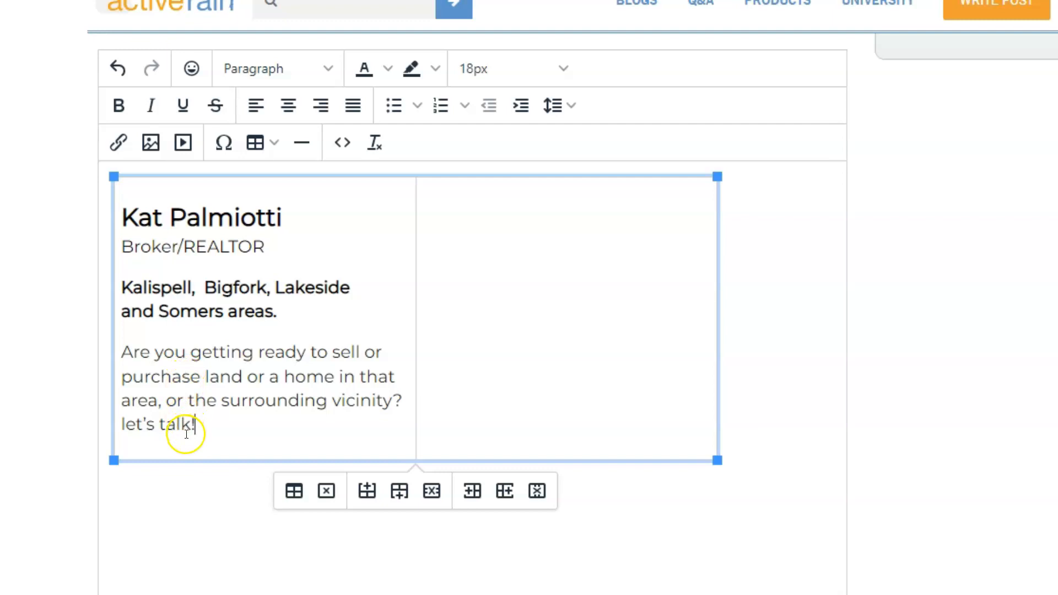
{"action": "left_click", "coordinate": [222, 287]}
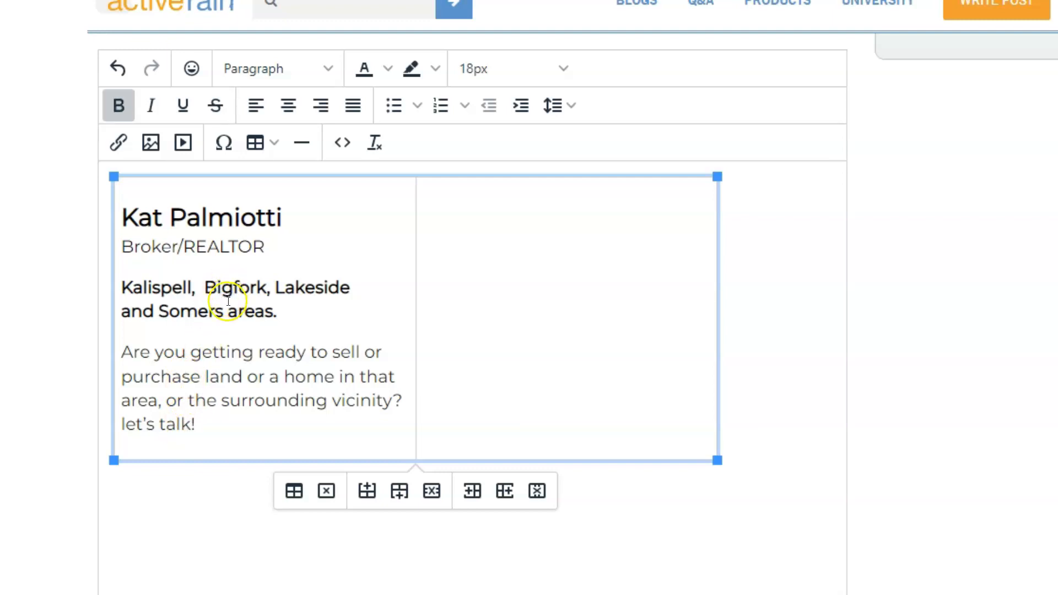
Center the service-area lines and insert a horizontal rule above the invitation paragraph
{"action": "left_click", "coordinate": [234, 286]}
{"action": "left_click", "coordinate": [288, 109]}
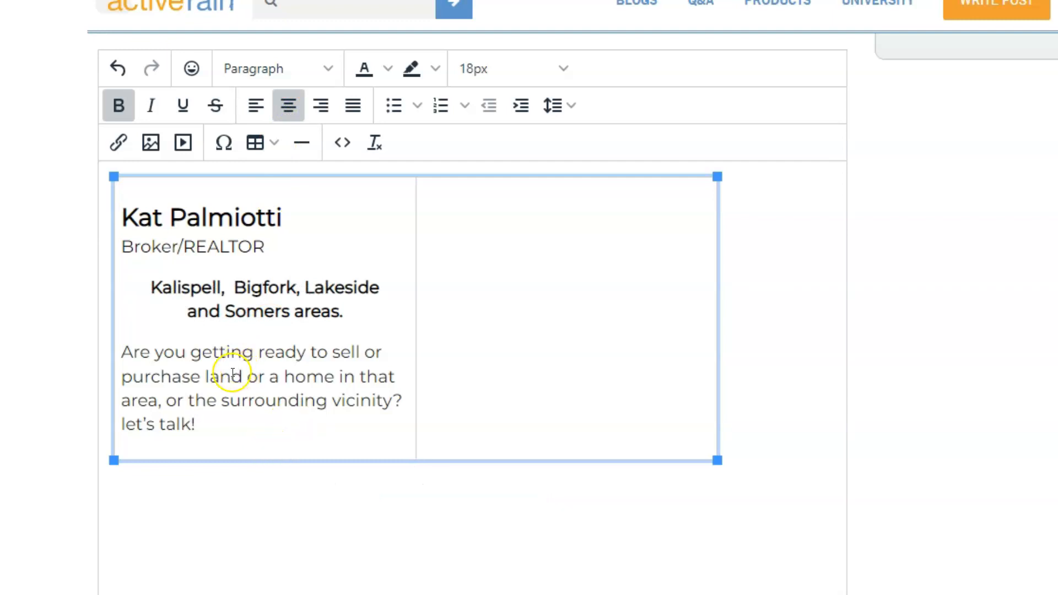
{"action": "left_click", "coordinate": [124, 353]}
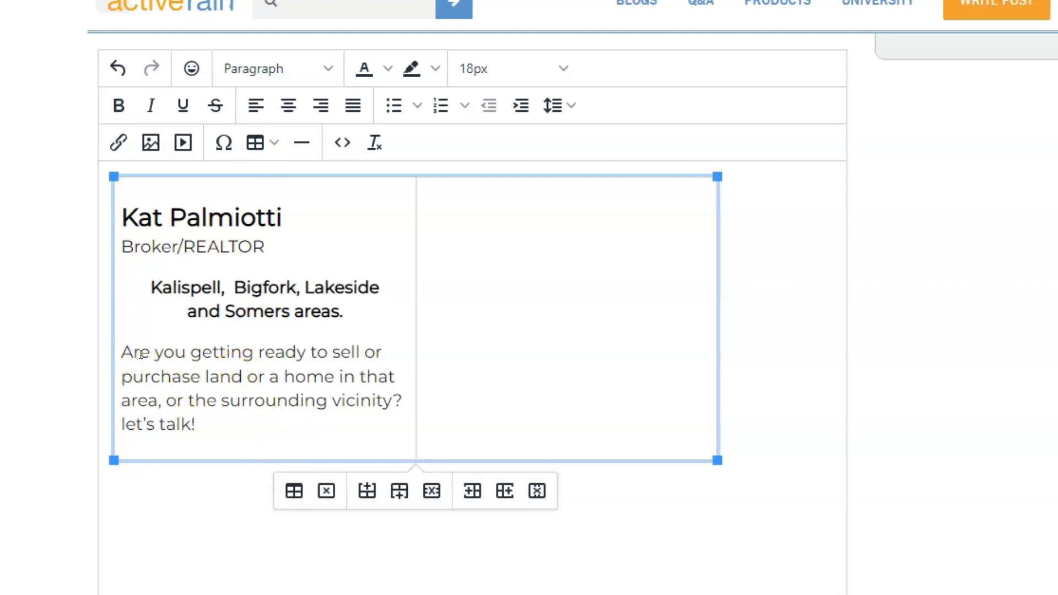
{"action": "key", "text": "Return"}
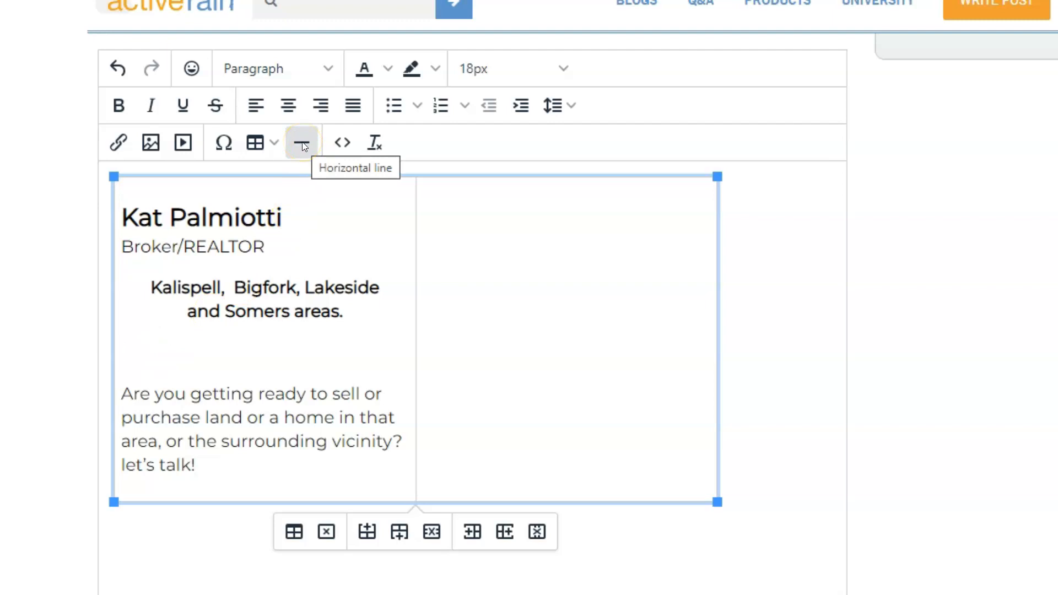
{"action": "left_click", "coordinate": [302, 145]}
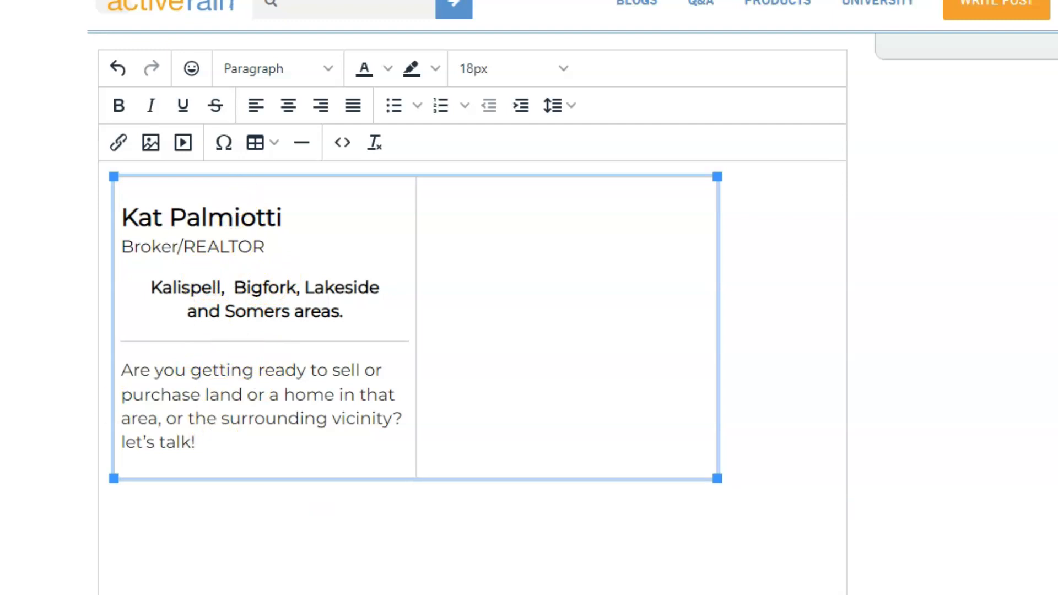
Below 'let's talk!', add lines 'Facebook | LinkedIn', 'About Me', 'My Blog' and 'theHouseKat.com'
{"action": "left_click", "coordinate": [245, 439]}
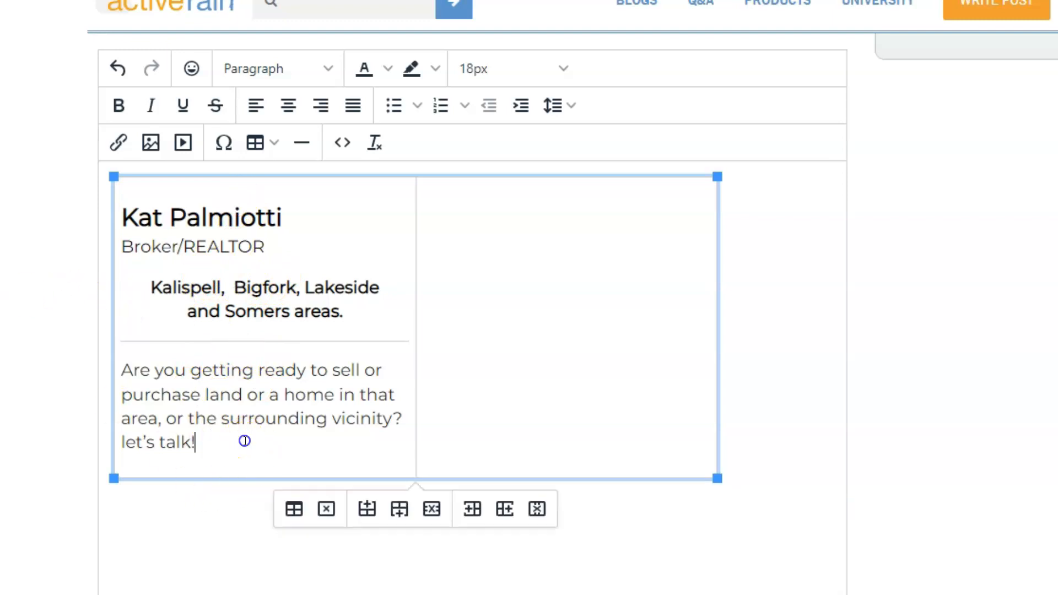
{"action": "key", "text": "Return"}
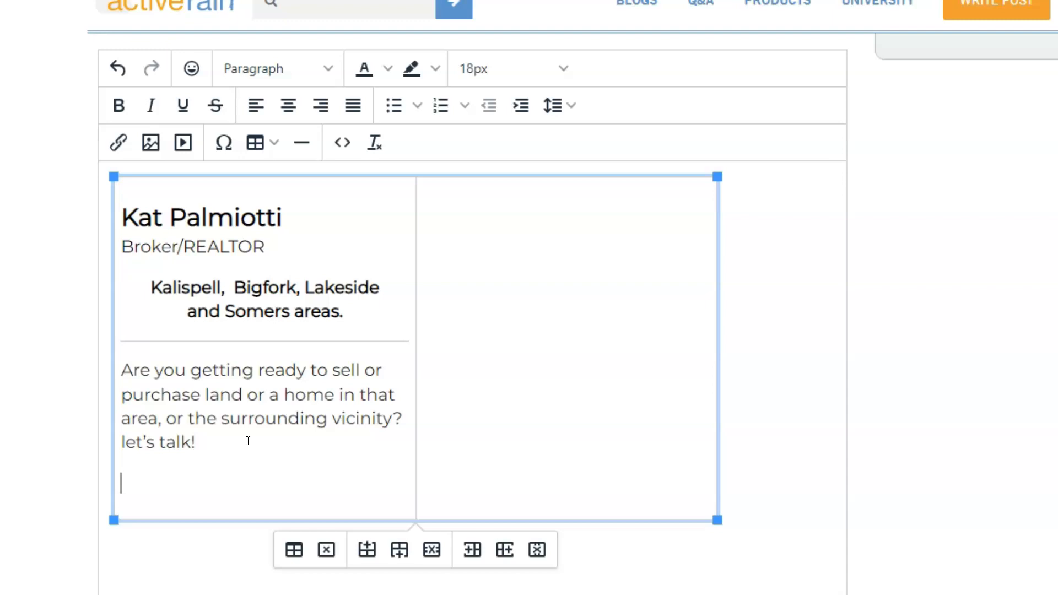
{"action": "type", "text": "Facebook"}
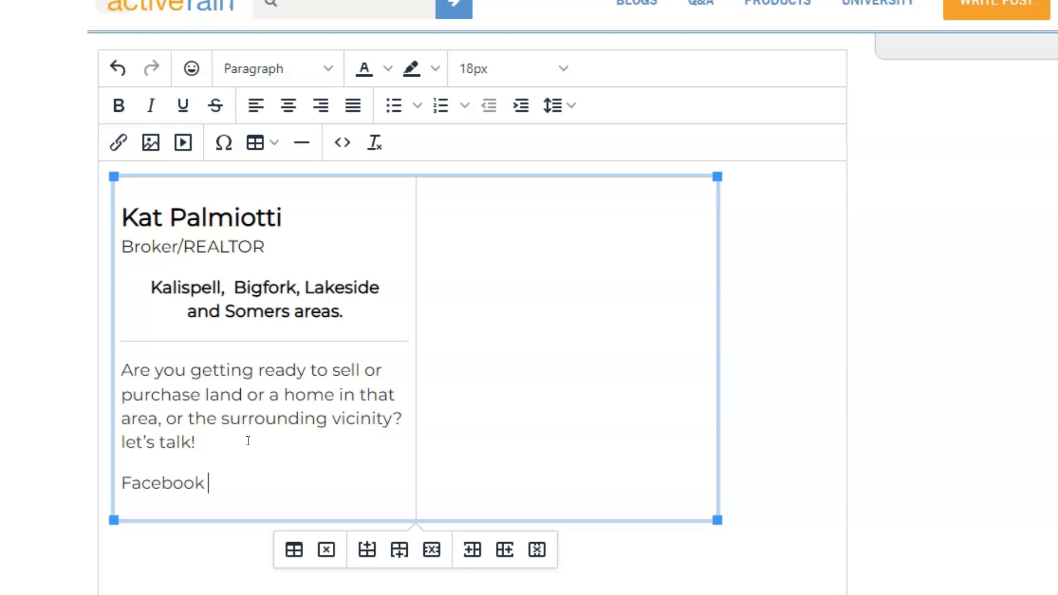
{"action": "type", "text": " | LinkedIn"}
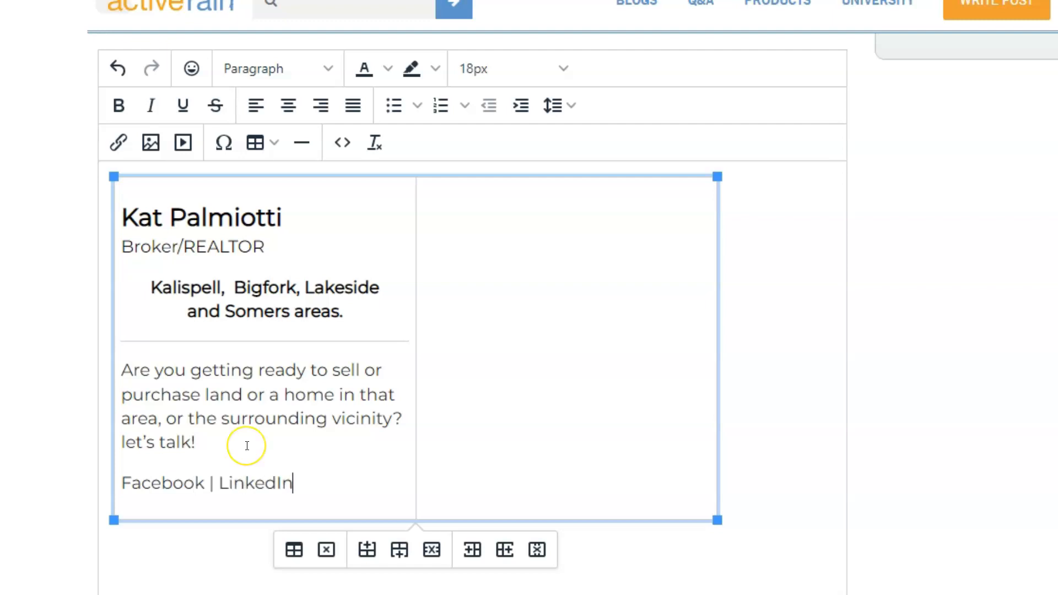
{"action": "key", "text": "shift+Return"}
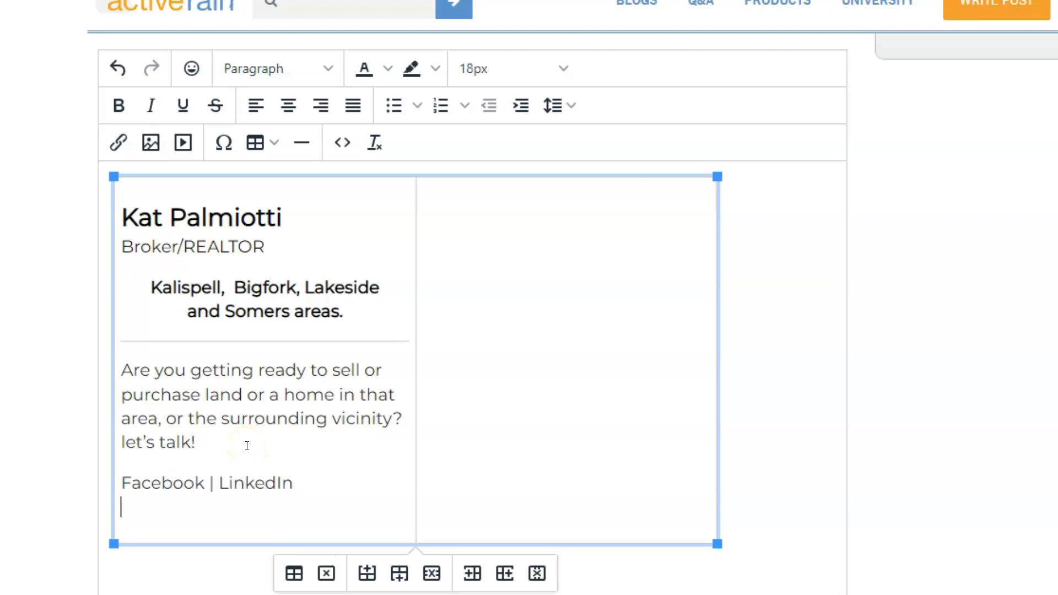
{"action": "key", "text": "BackSpace"}
{"action": "key", "text": "Return"}
{"action": "type", "text": "About Me"}
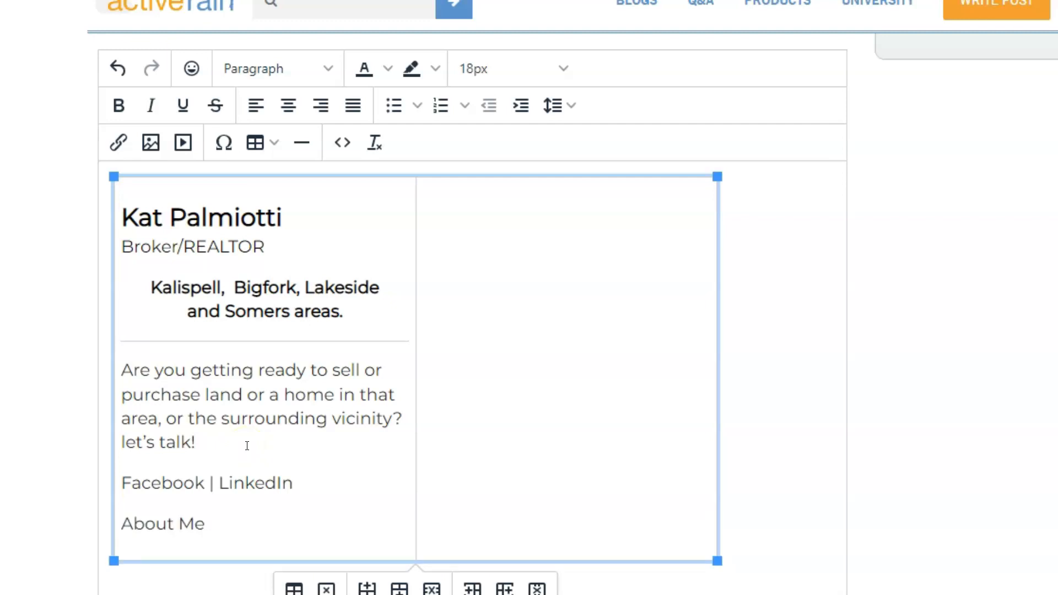
{"action": "key", "text": "Return"}
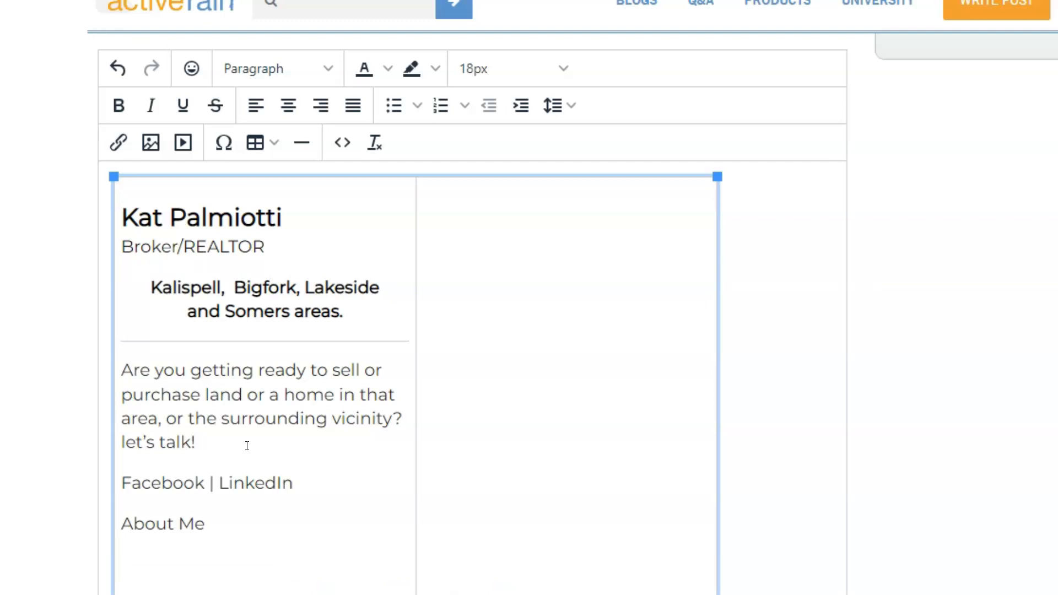
{"action": "type", "text": "My Blog"}
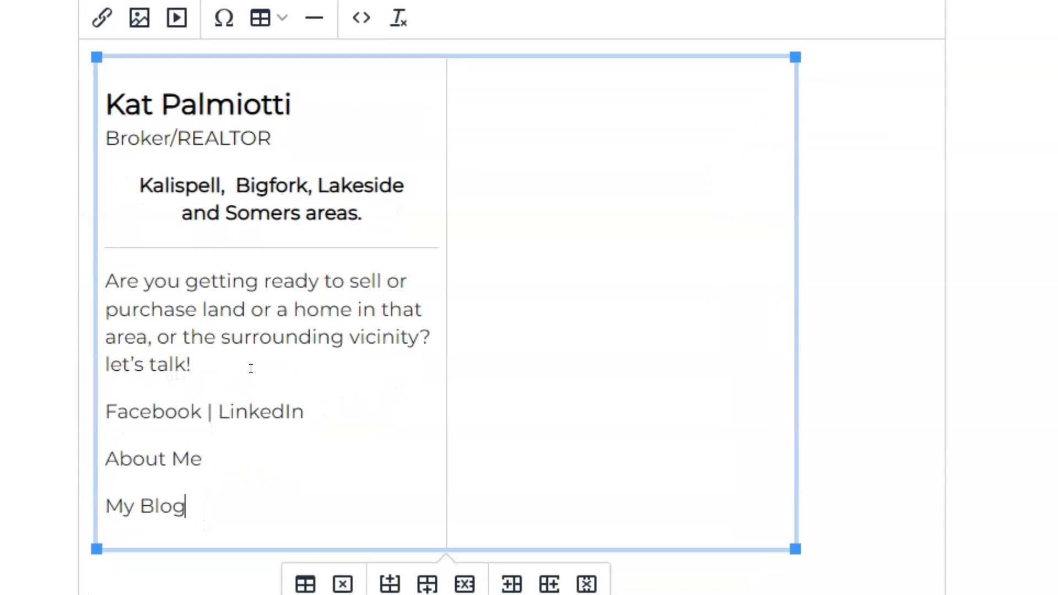
{"action": "key", "text": "Return"}
{"action": "type", "text": "theHouseKat.com"}
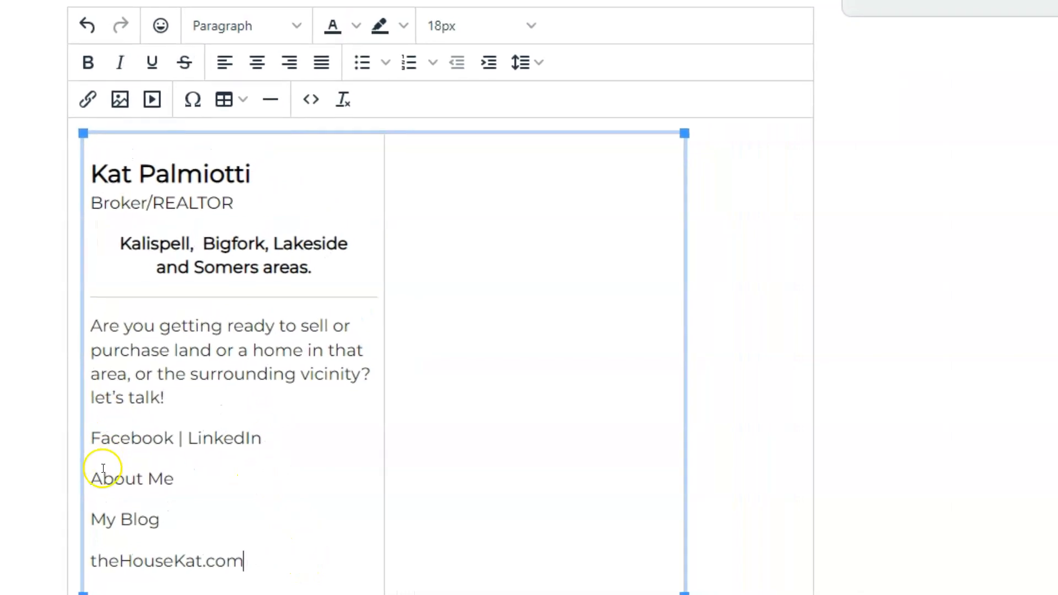
Center-align the four new link lines
{"action": "left_click_drag", "start_coordinate": [259, 560], "coordinate": [90, 438]}
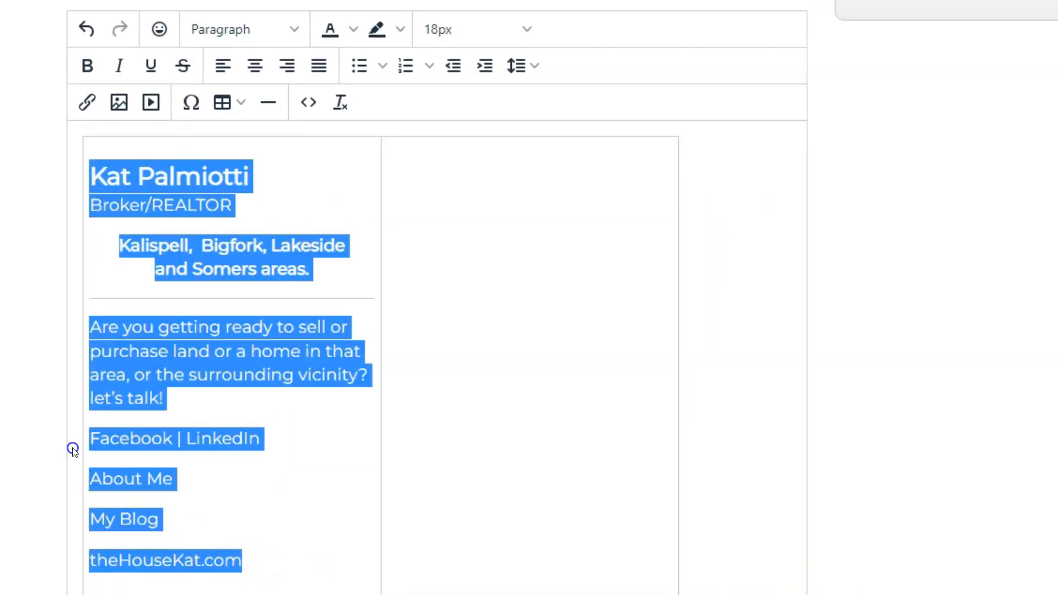
{"action": "left_click", "coordinate": [256, 65]}
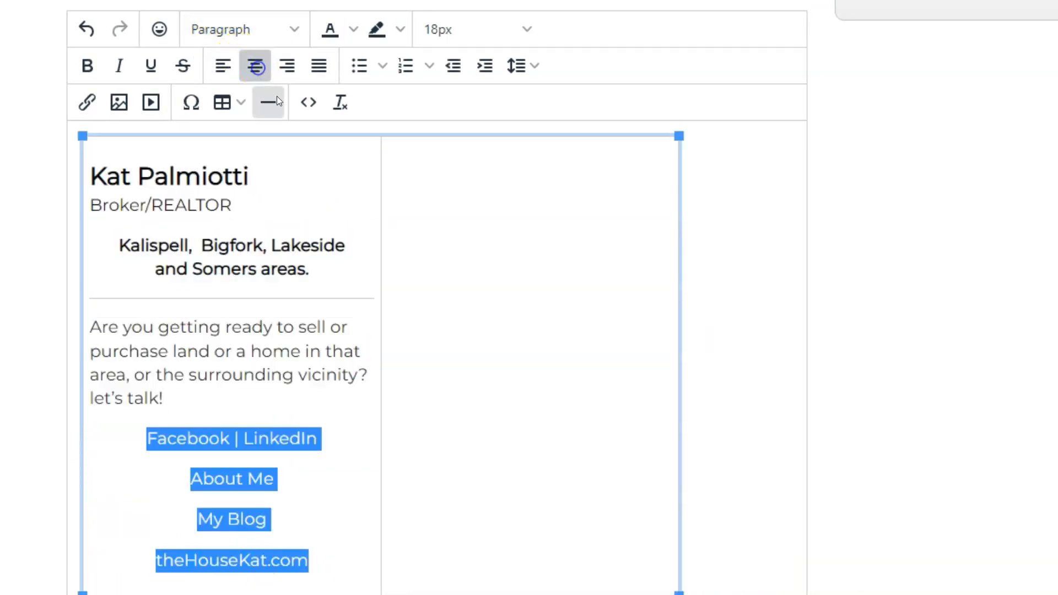
{"action": "left_click", "coordinate": [338, 488]}
{"action": "left_click", "coordinate": [231, 475]}
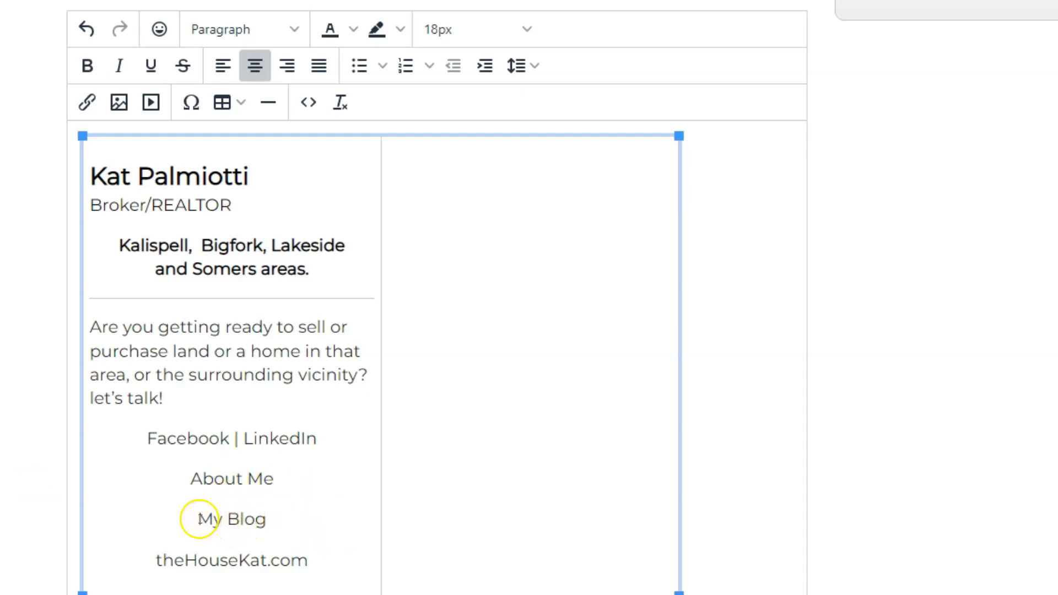
Link 'My Blog' to the https thehousekat.com Why Montana page
{"action": "left_click_drag", "start_coordinate": [199, 519], "coordinate": [266, 525]}
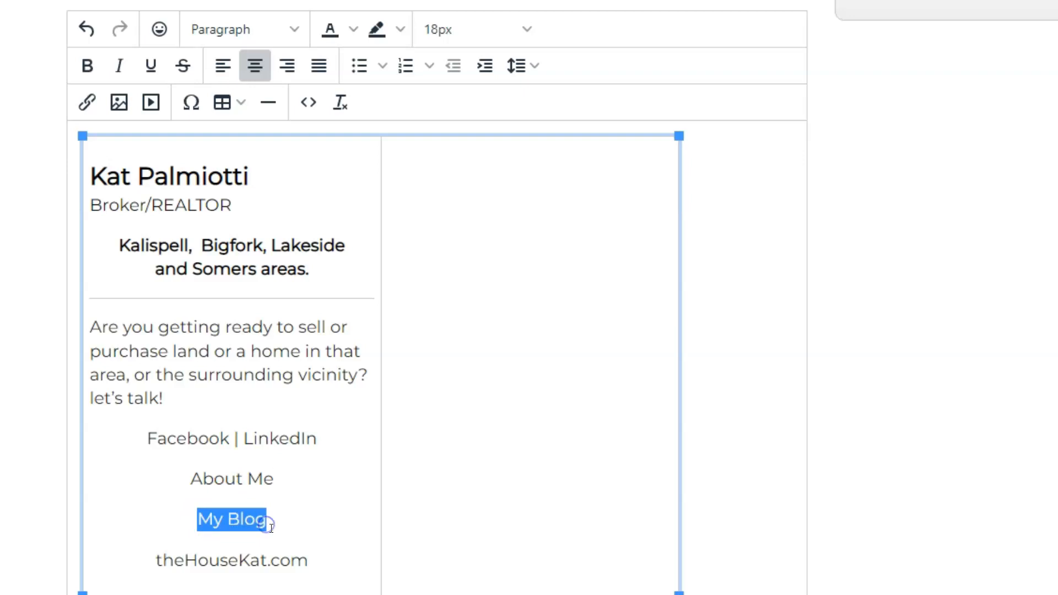
{"action": "left_click", "coordinate": [88, 104]}
{"action": "type", "text": "h"}
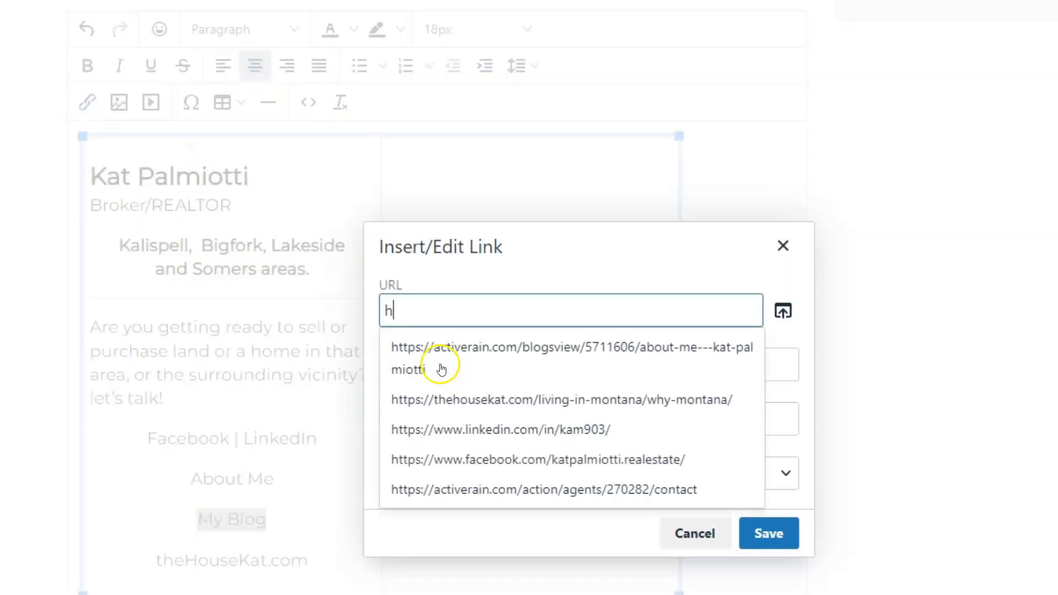
{"action": "type", "text": "ttp:"}
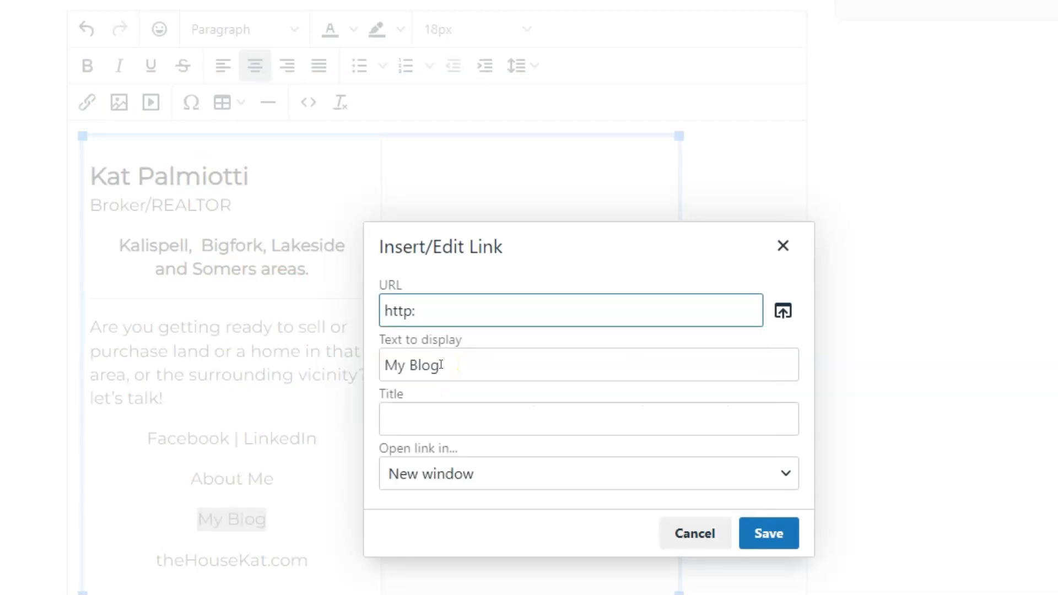
{"action": "key", "text": "BackSpace"}
{"action": "type", "text": "s"}
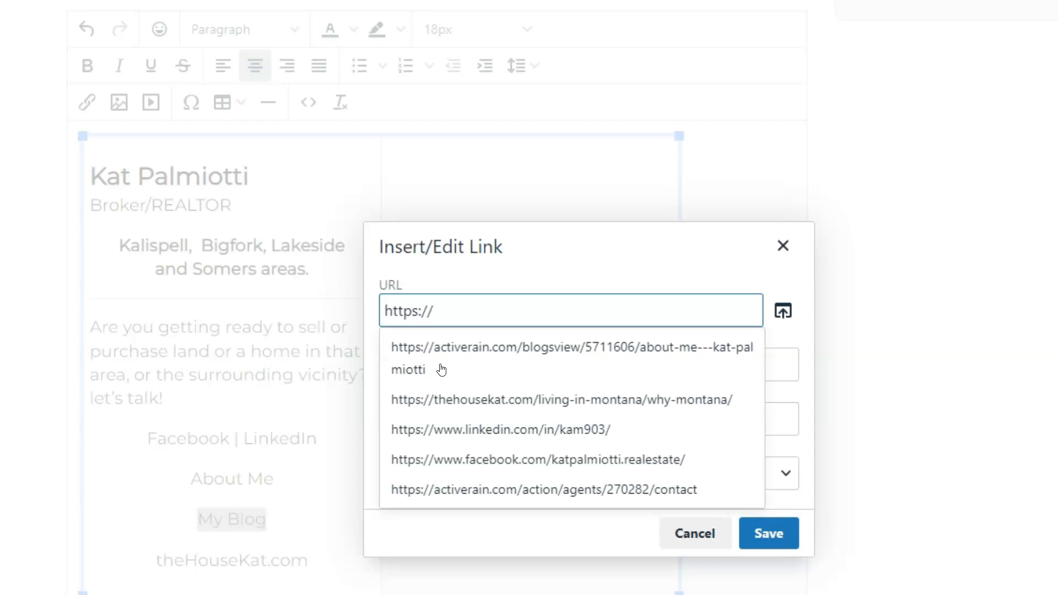
{"action": "left_click", "coordinate": [455, 397]}
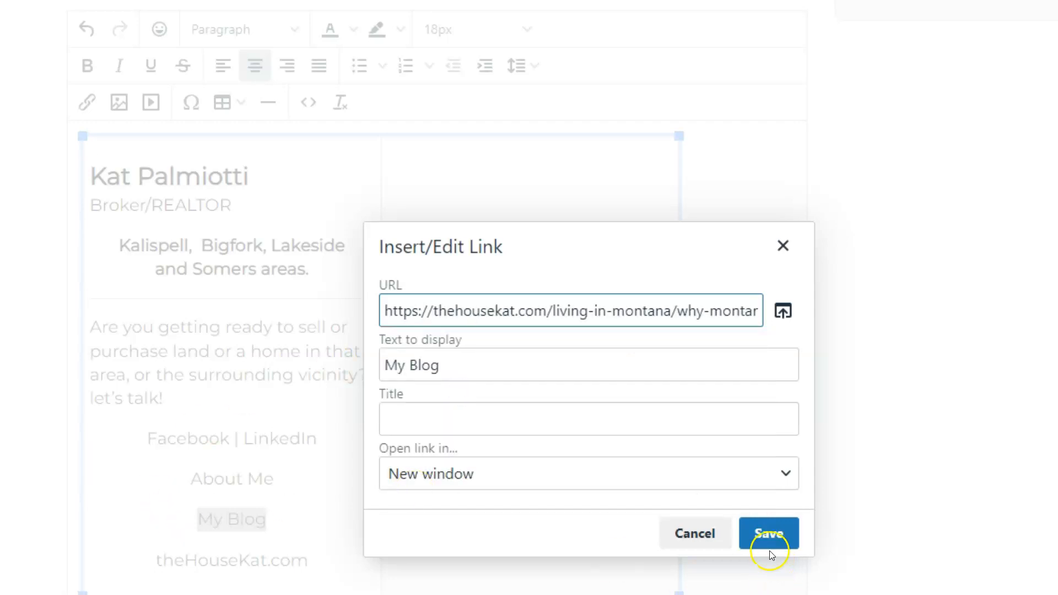
{"action": "left_click", "coordinate": [768, 534]}
{"action": "left_click", "coordinate": [317, 524]}
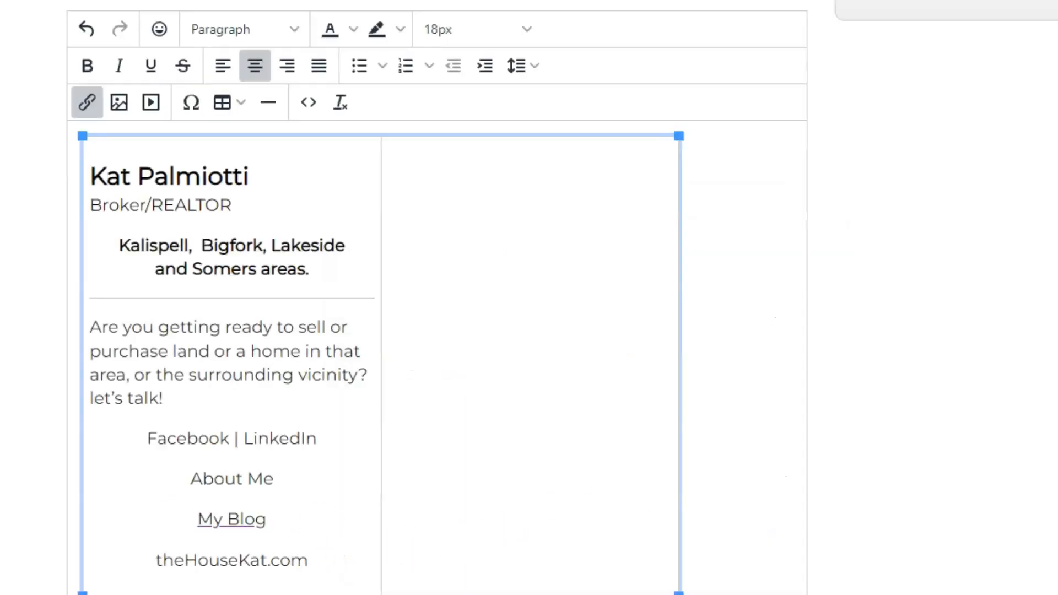
Make the My Blog link bold, then put the caret in the empty right cell
{"action": "left_click_drag", "start_coordinate": [296, 524], "coordinate": [197, 522]}
{"action": "key", "text": "ctrl+b"}
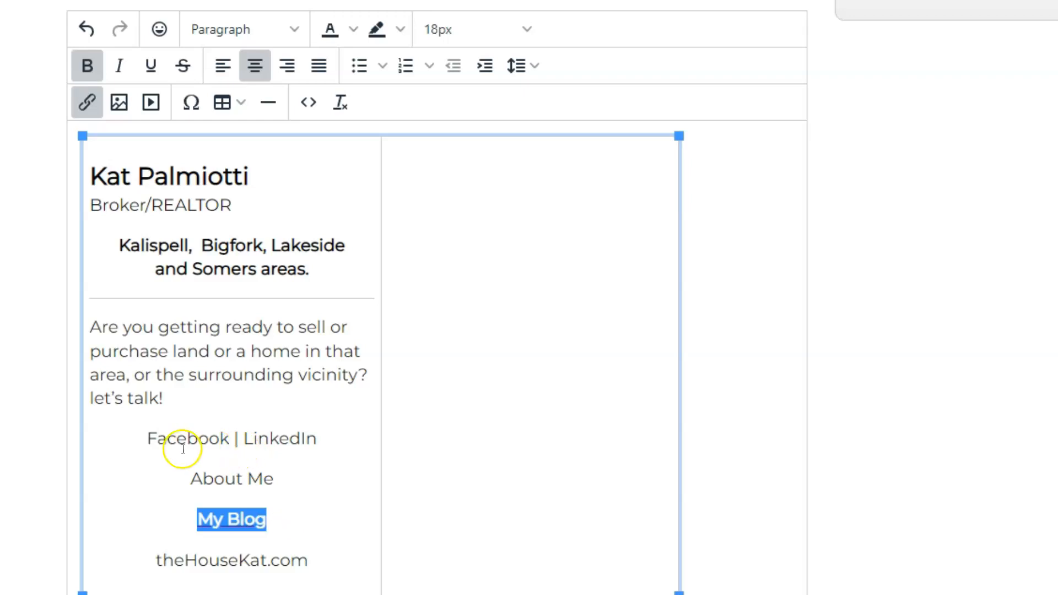
{"action": "double_click", "coordinate": [168, 439]}
{"action": "double_click", "coordinate": [267, 441]}
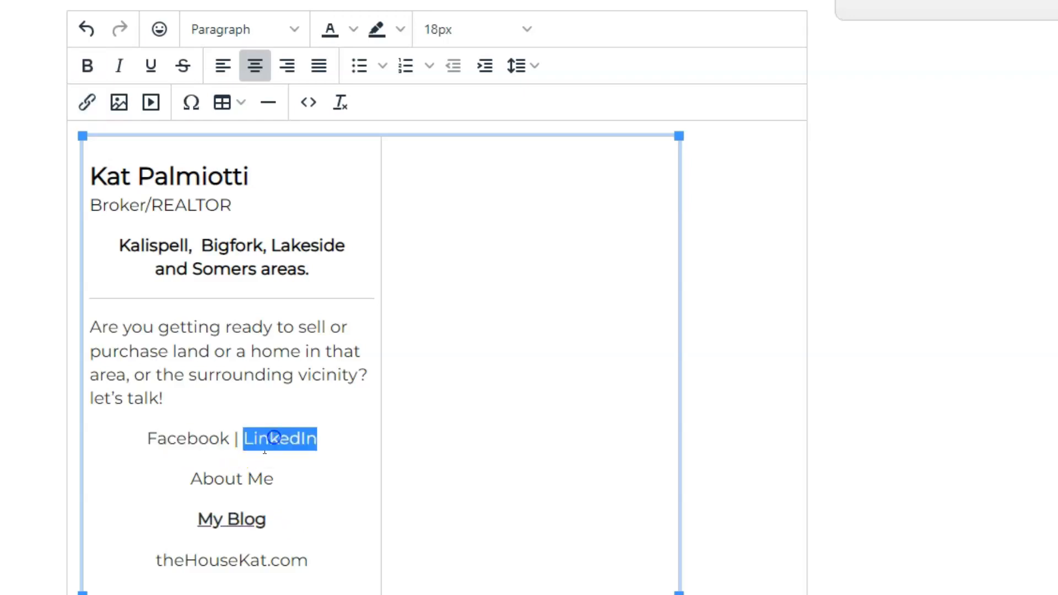
{"action": "left_click", "coordinate": [189, 478]}
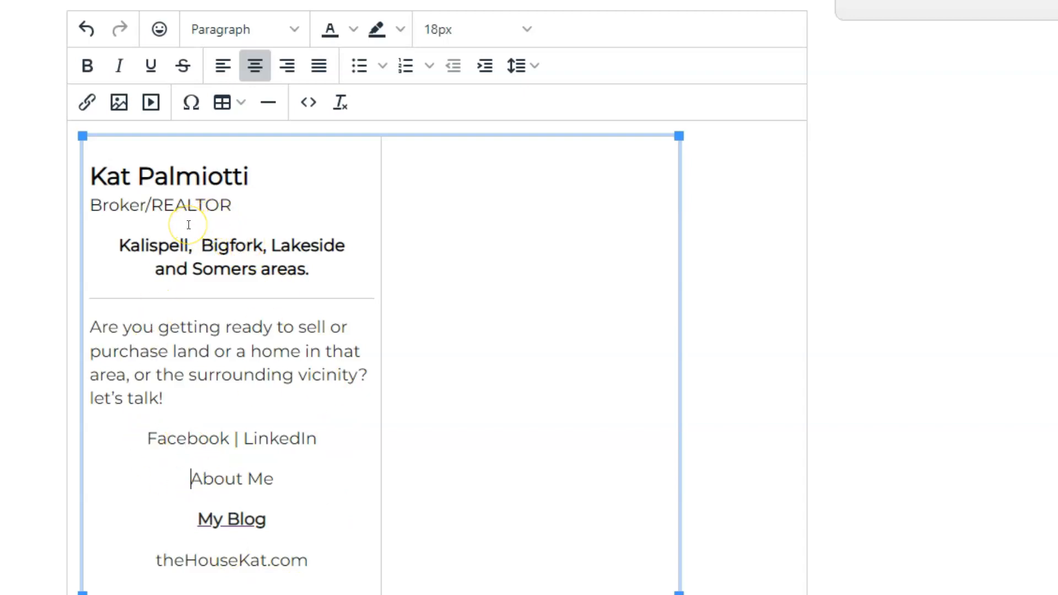
{"action": "left_click", "coordinate": [519, 276]}
{"action": "left_click", "coordinate": [513, 316]}
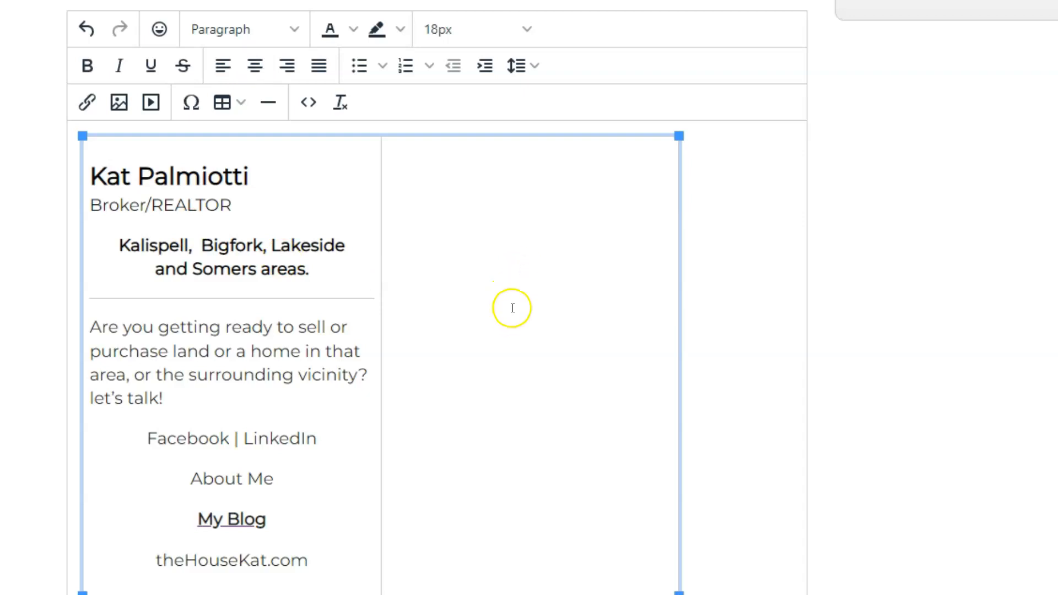
Insert the kat300 headshot into the right table cell and resize it to about 230 × 217
{"action": "left_click", "coordinate": [118, 106]}
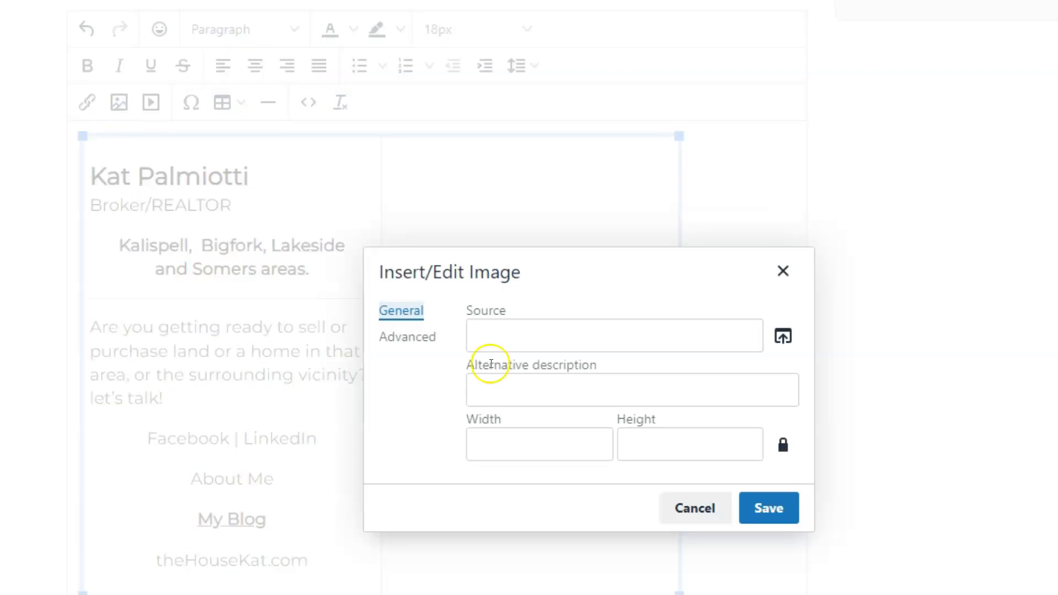
{"action": "left_click", "coordinate": [785, 335]}
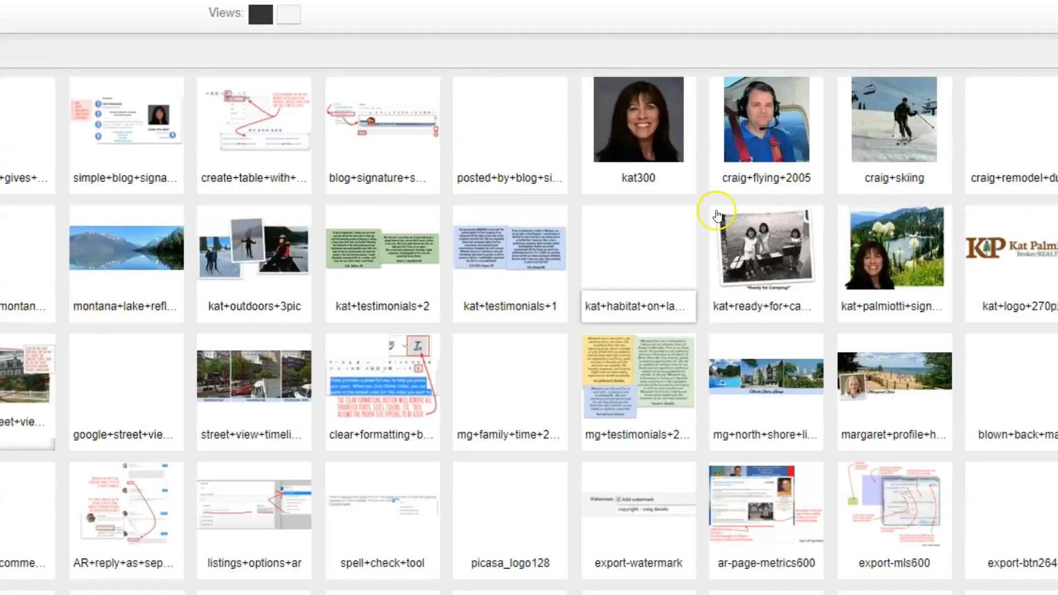
{"action": "left_click", "coordinate": [643, 132]}
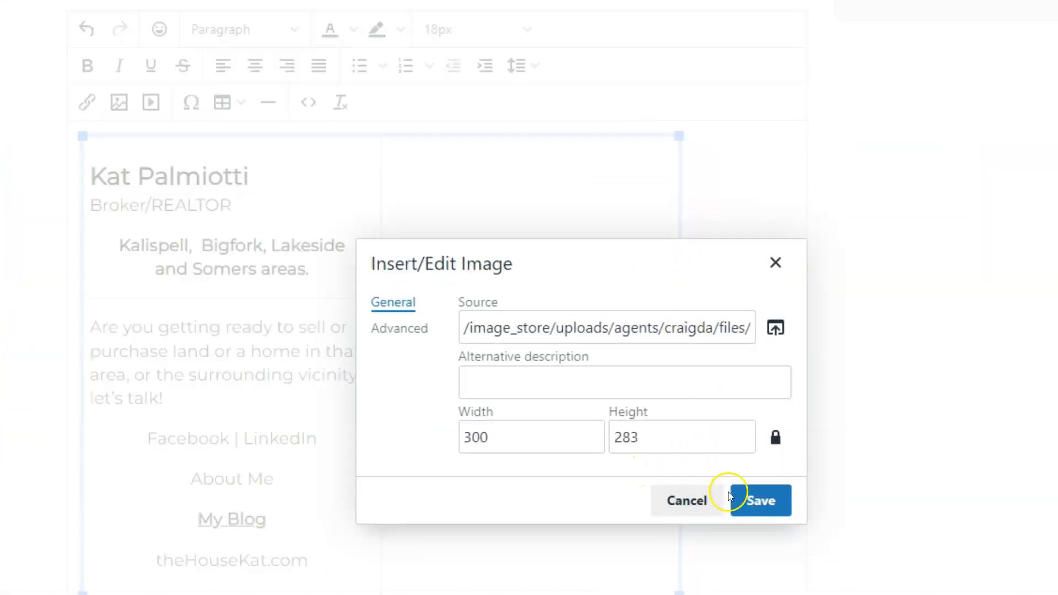
{"action": "left_click", "coordinate": [759, 499]}
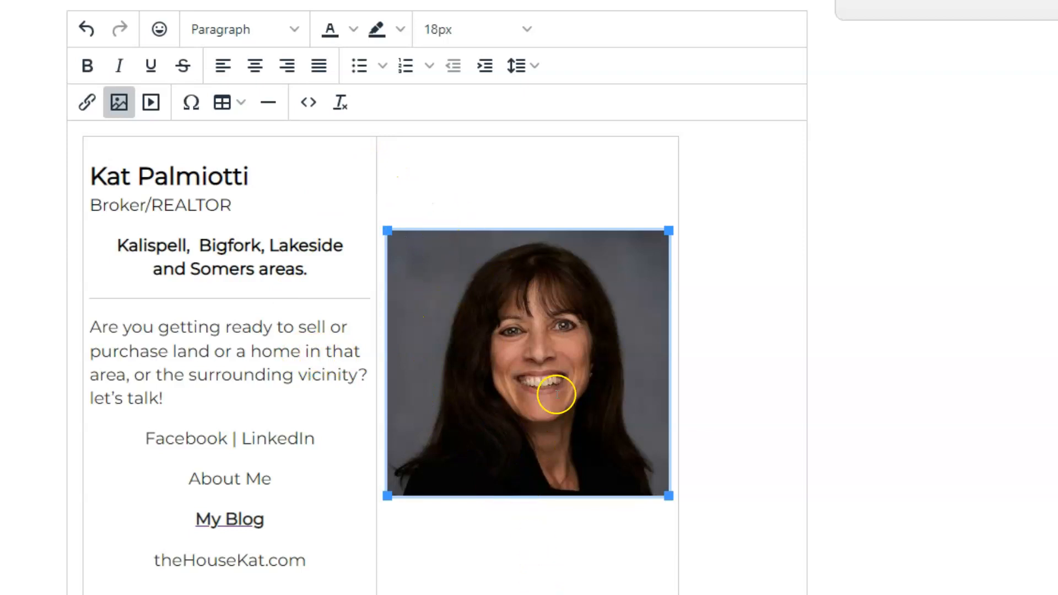
{"action": "left_click_drag", "start_coordinate": [669, 496], "coordinate": [613, 432]}
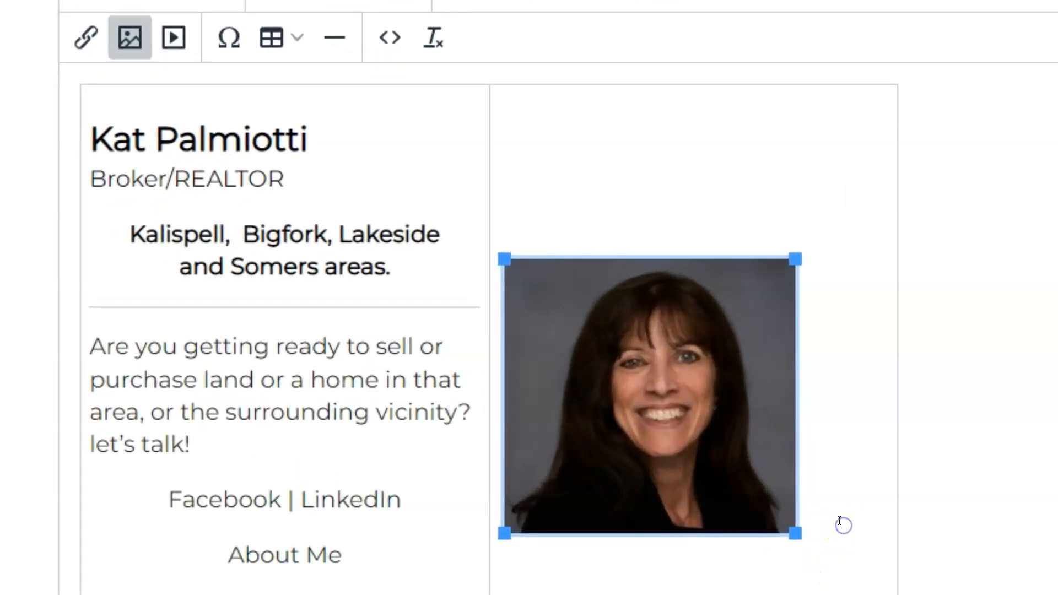
{"action": "left_click", "coordinate": [725, 580]}
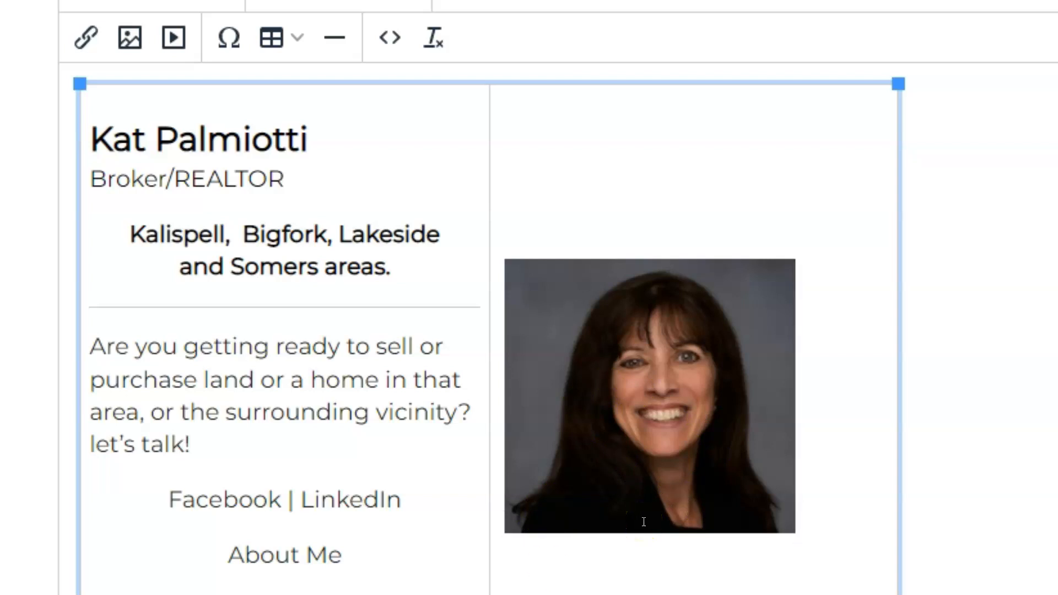
Add the agent's phone number on a new line beneath the headshot photo
{"action": "key", "text": "Return"}
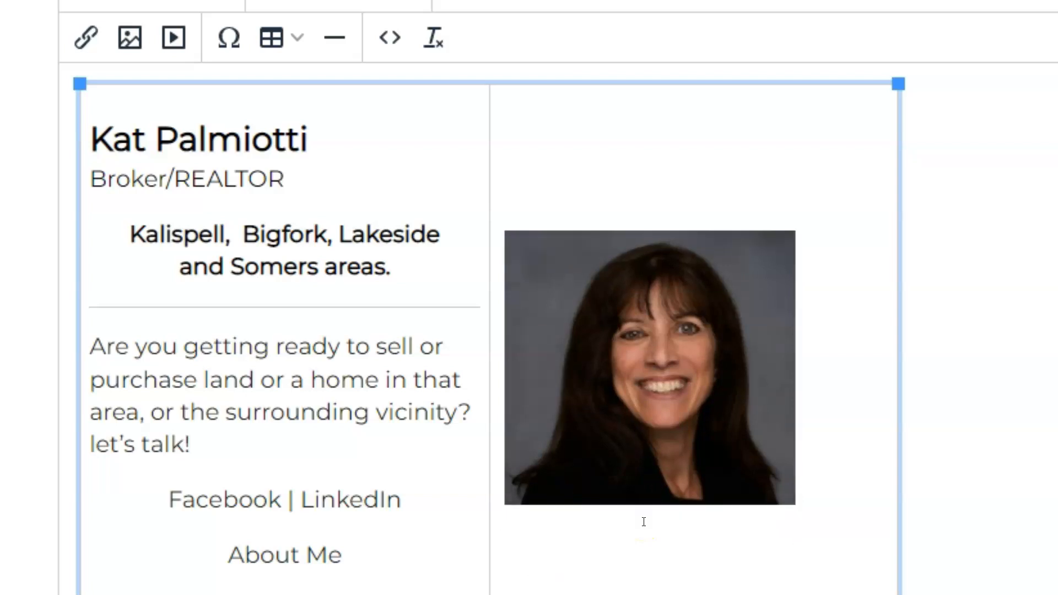
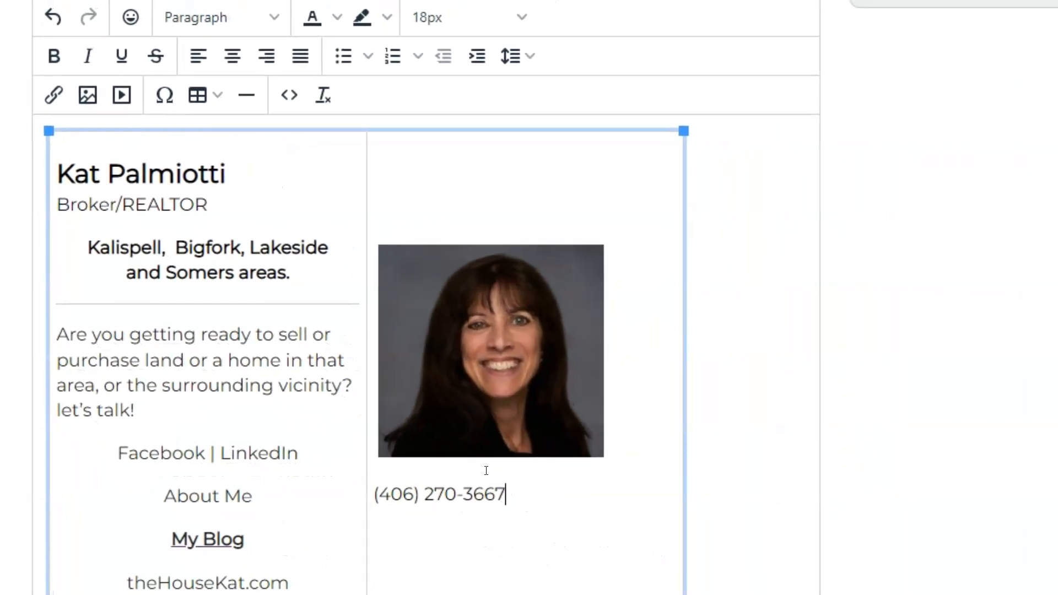
{"action": "key", "text": "Return"}
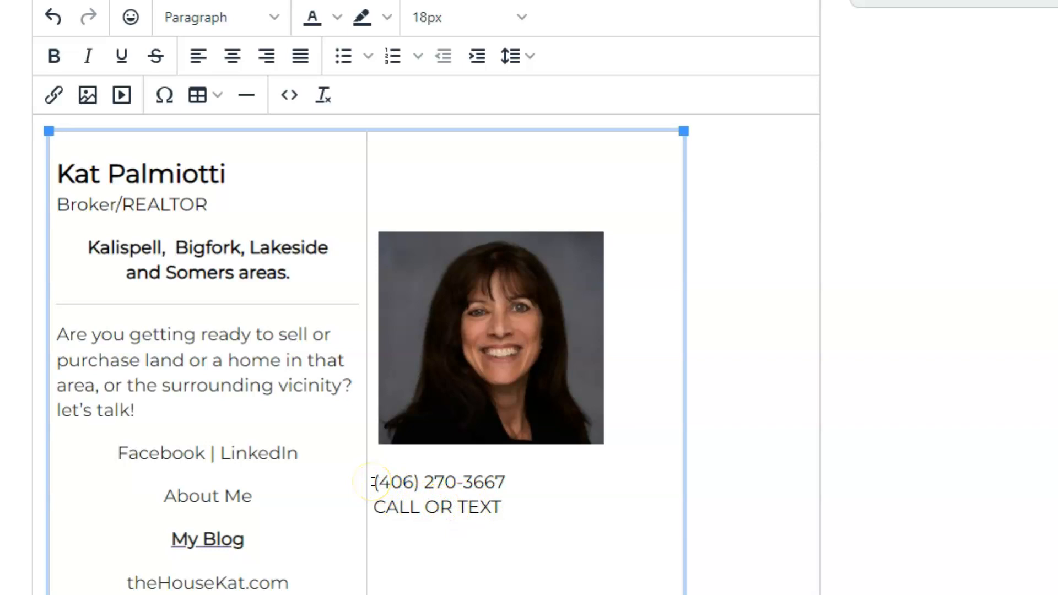
Make the phone number bold at 26px and start a new line below CALL OR TEXT
{"action": "left_click_drag", "start_coordinate": [374, 481], "coordinate": [504, 477]}
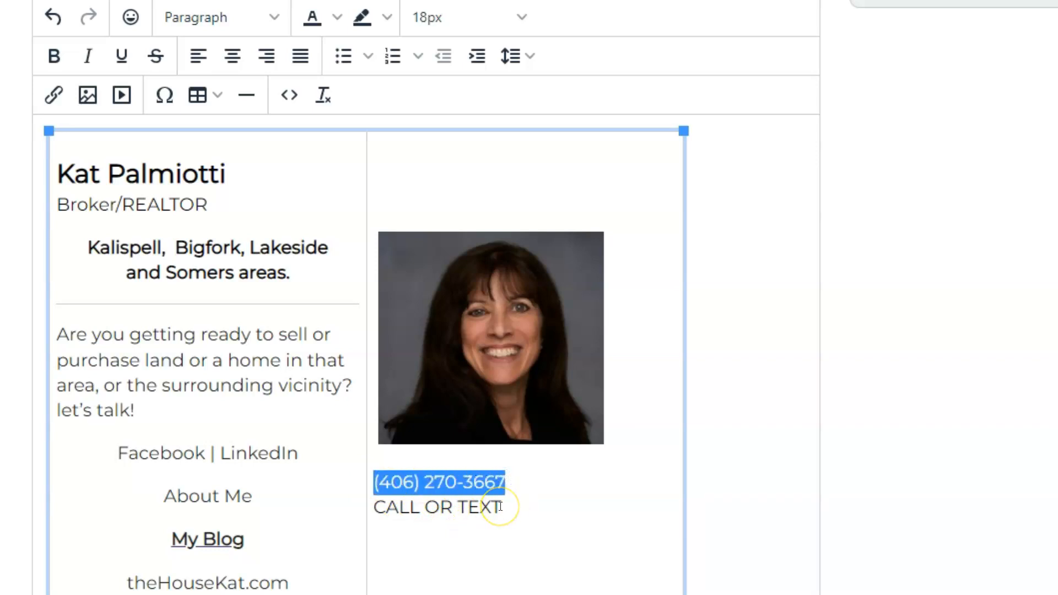
{"action": "key", "text": "ctrl+b"}
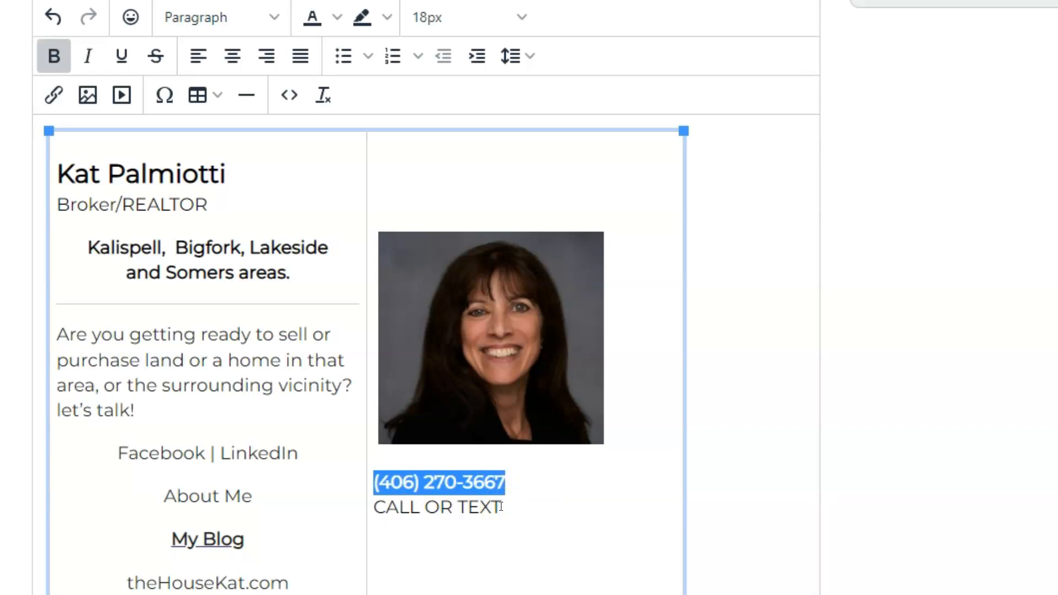
{"action": "left_click", "coordinate": [477, 22]}
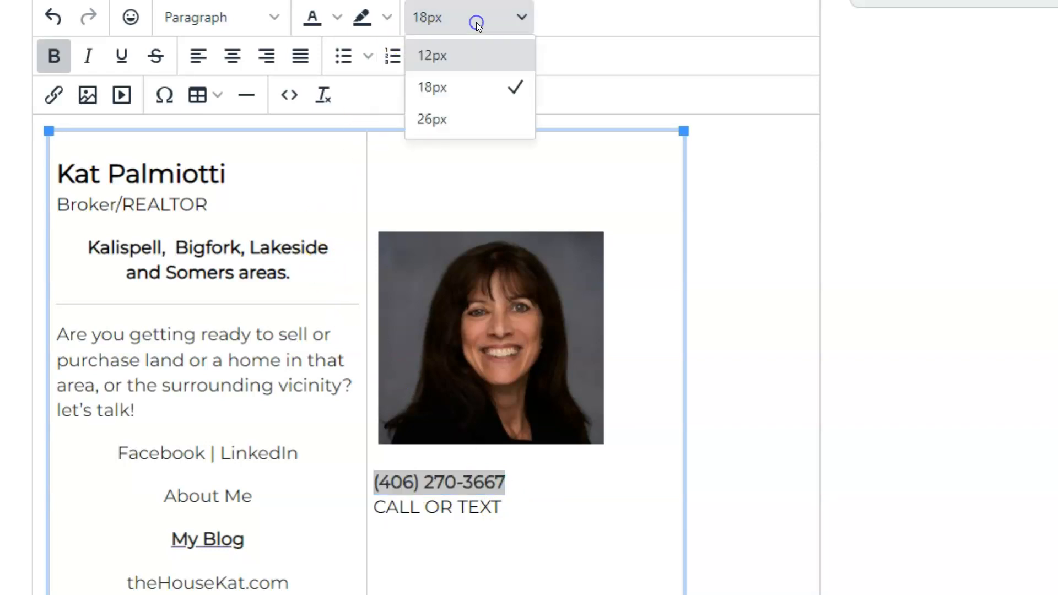
{"action": "left_click", "coordinate": [462, 120]}
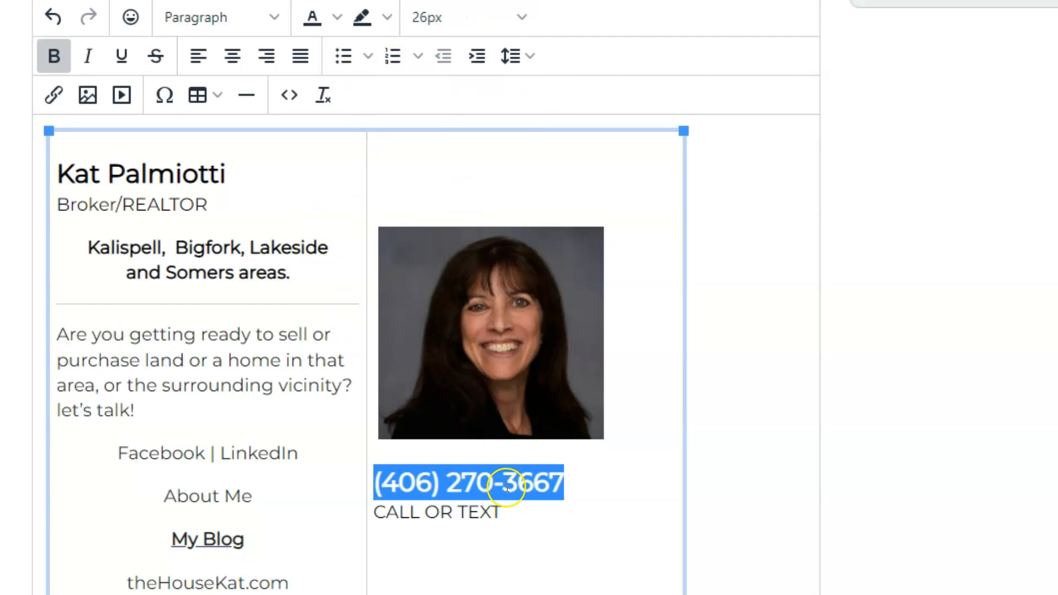
{"action": "left_click", "coordinate": [503, 511]}
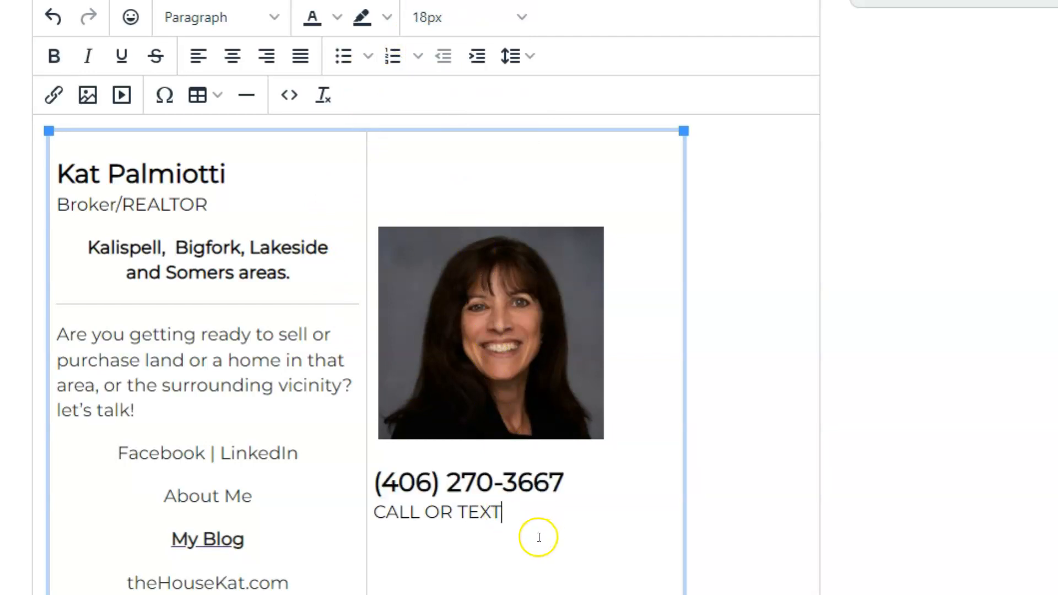
{"action": "key", "text": "Return"}
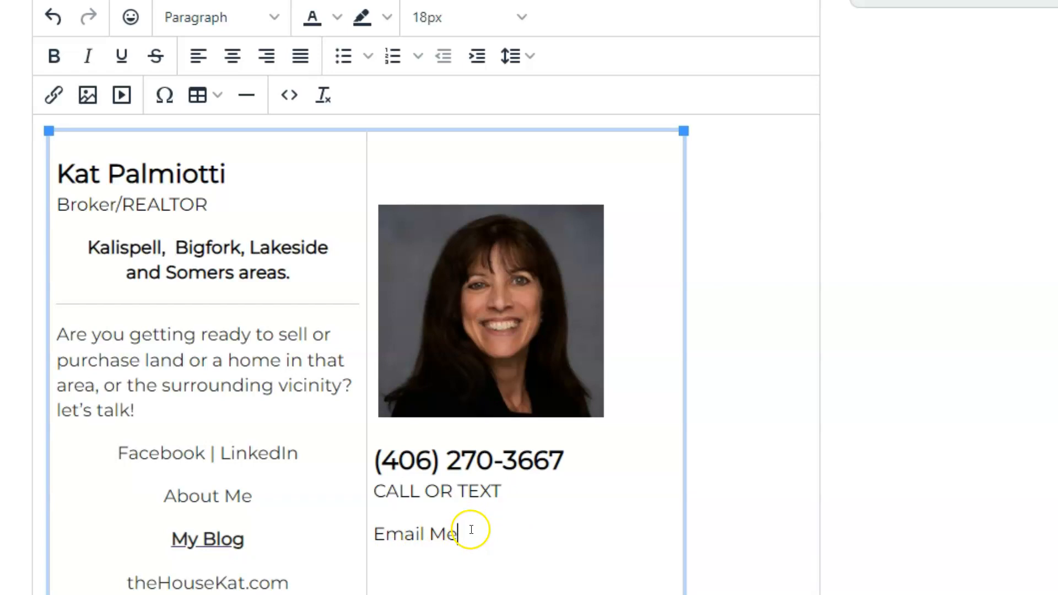
Right-align the headshot, phone number, CALL OR TEXT and Email Me in the right cell
{"action": "left_click_drag", "start_coordinate": [491, 539], "coordinate": [426, 406]}
{"action": "left_click_drag", "start_coordinate": [402, 338], "coordinate": [374, 320]}
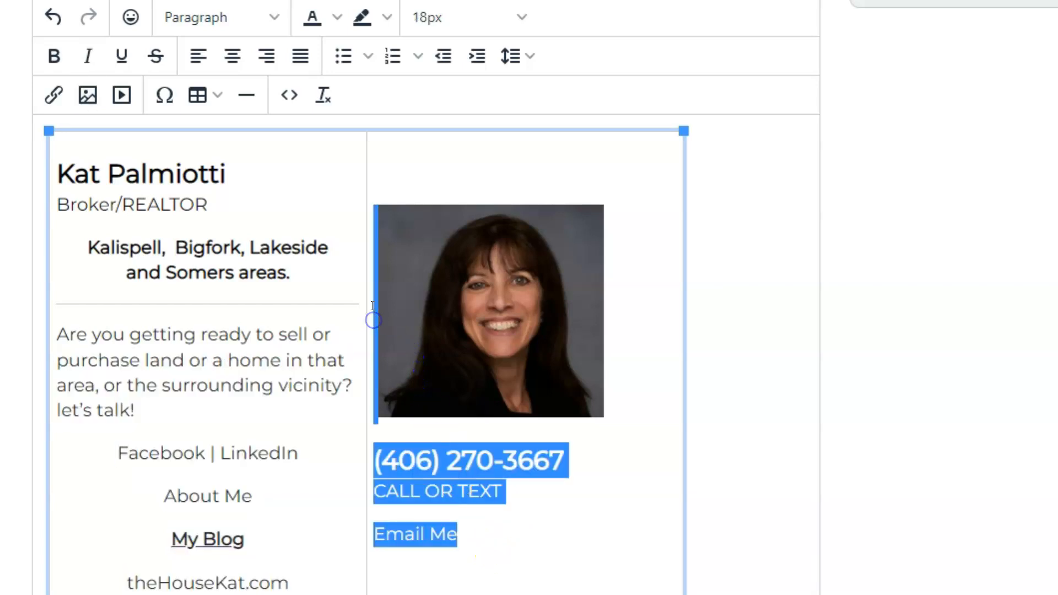
{"action": "left_click", "coordinate": [273, 58]}
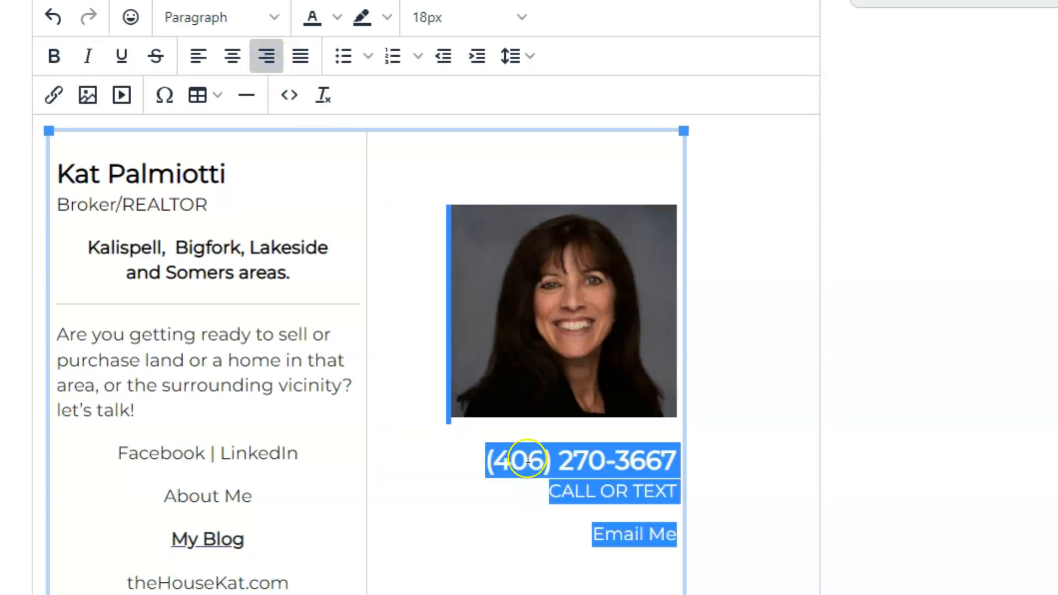
{"action": "left_click", "coordinate": [418, 475]}
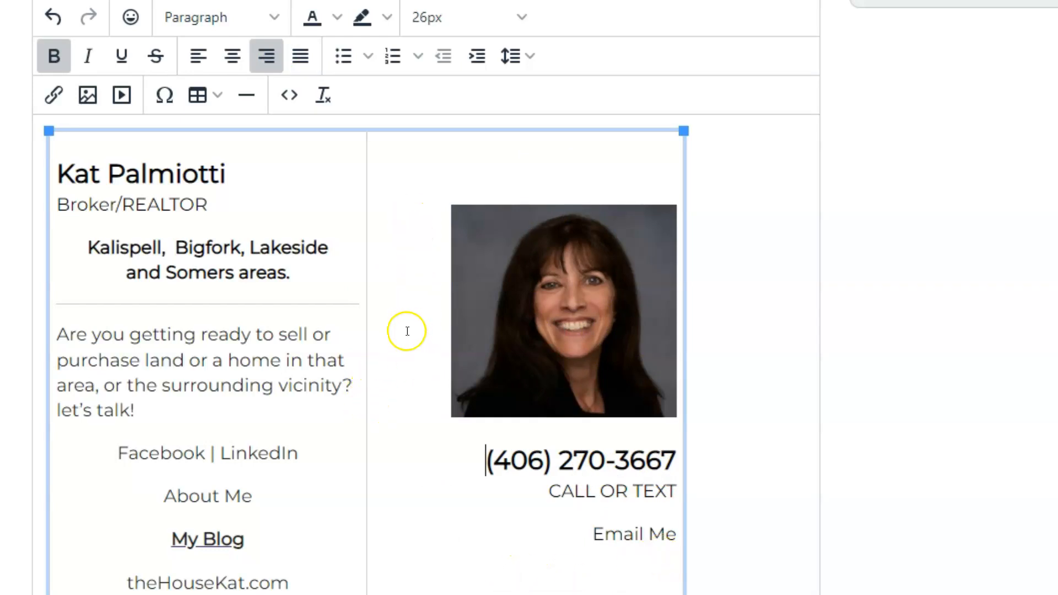
Drag the column divider right until the left intro paragraph fits on three lines
{"action": "left_click_drag", "start_coordinate": [365, 348], "coordinate": [411, 352]}
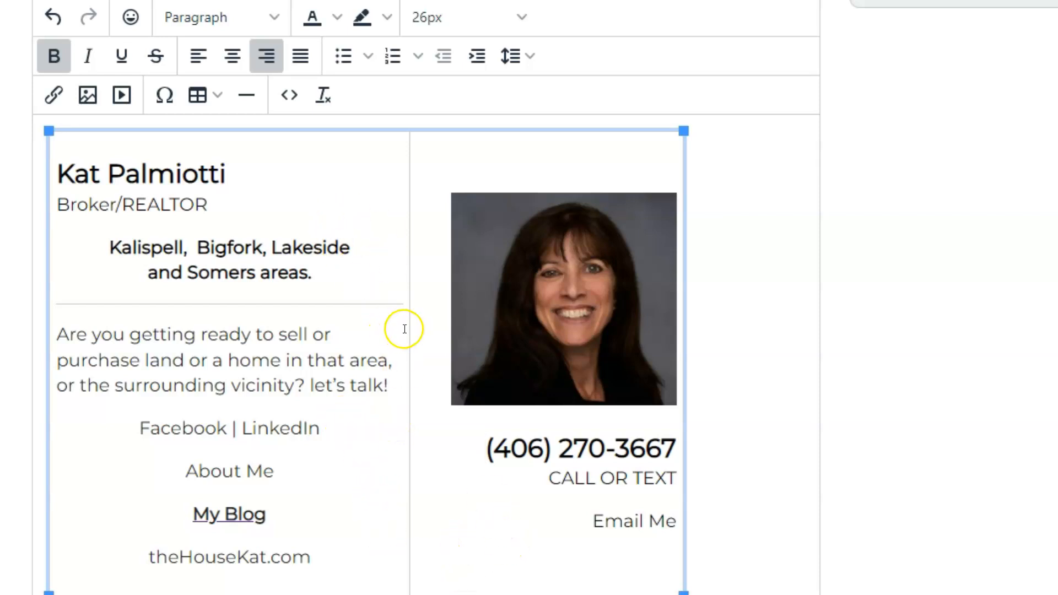
{"action": "left_click_drag", "start_coordinate": [410, 326], "coordinate": [415, 328]}
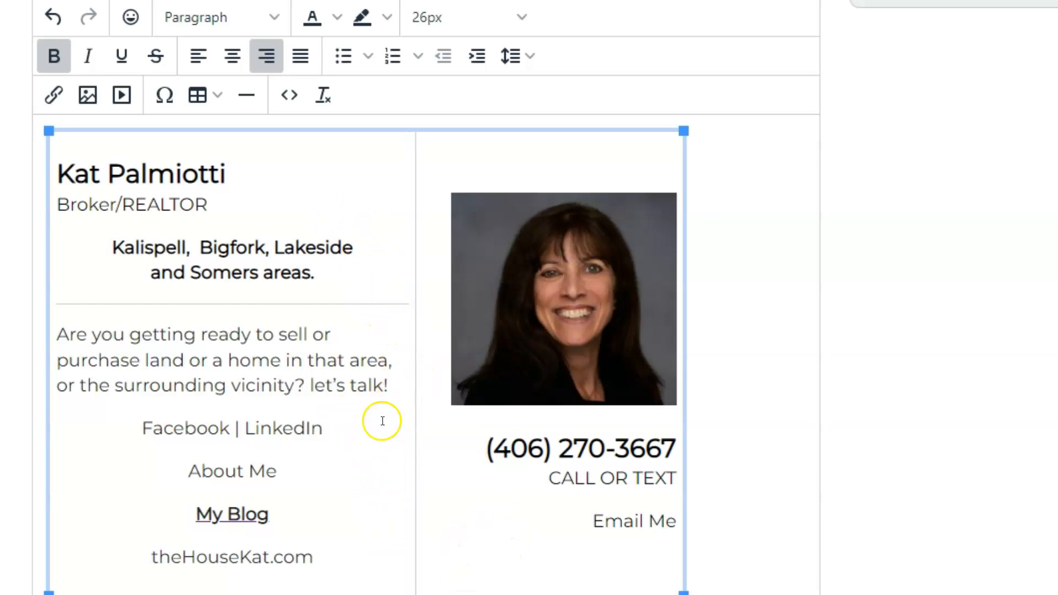
Justify the left-column paragraph about selling or purchasing land, after comparing left and center alignment
{"action": "left_click", "coordinate": [236, 377]}
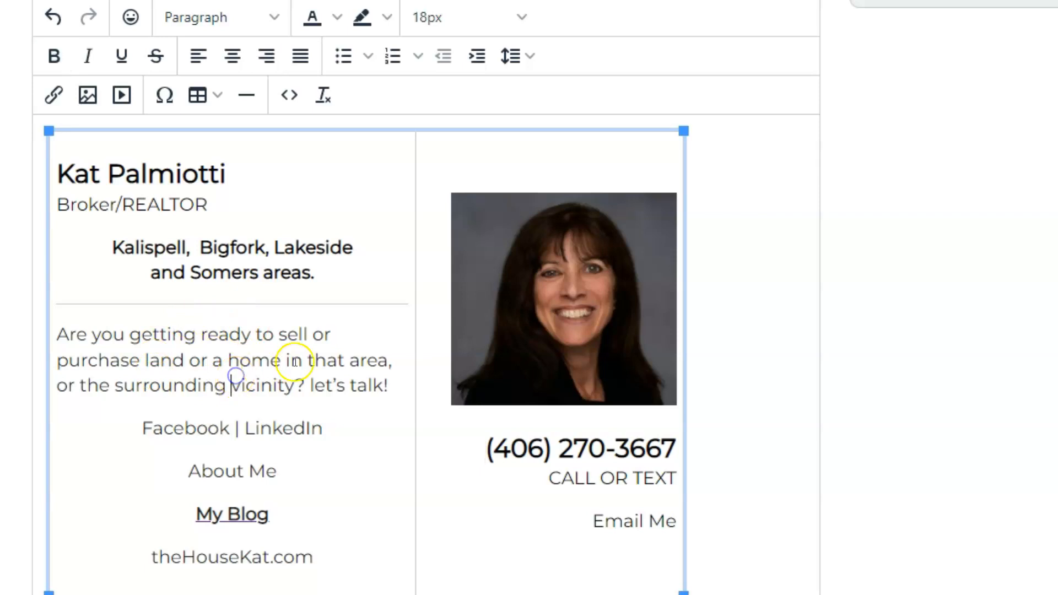
{"action": "left_click", "coordinate": [261, 361]}
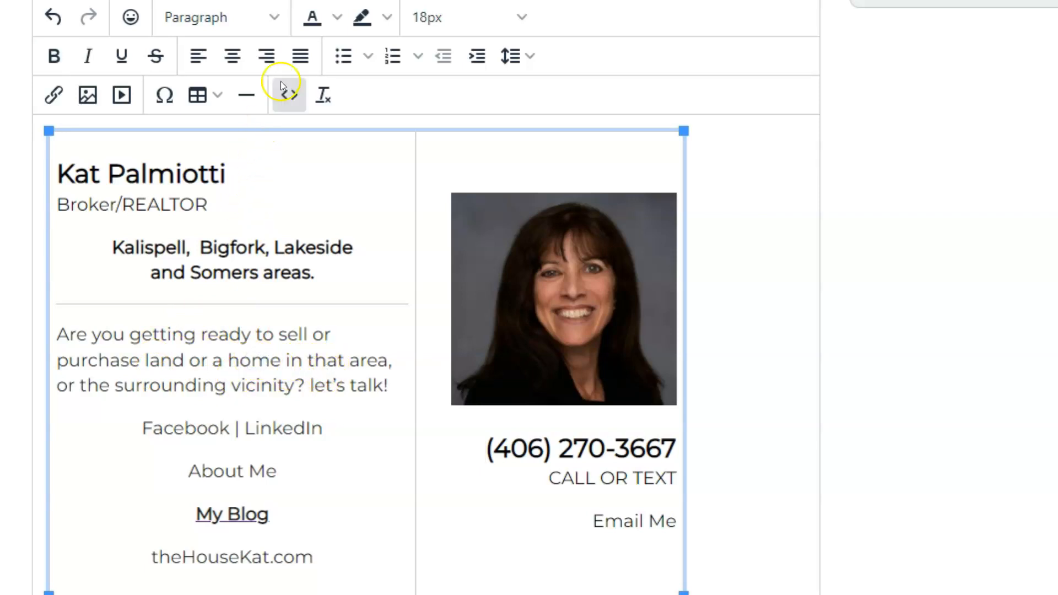
{"action": "left_click", "coordinate": [297, 57]}
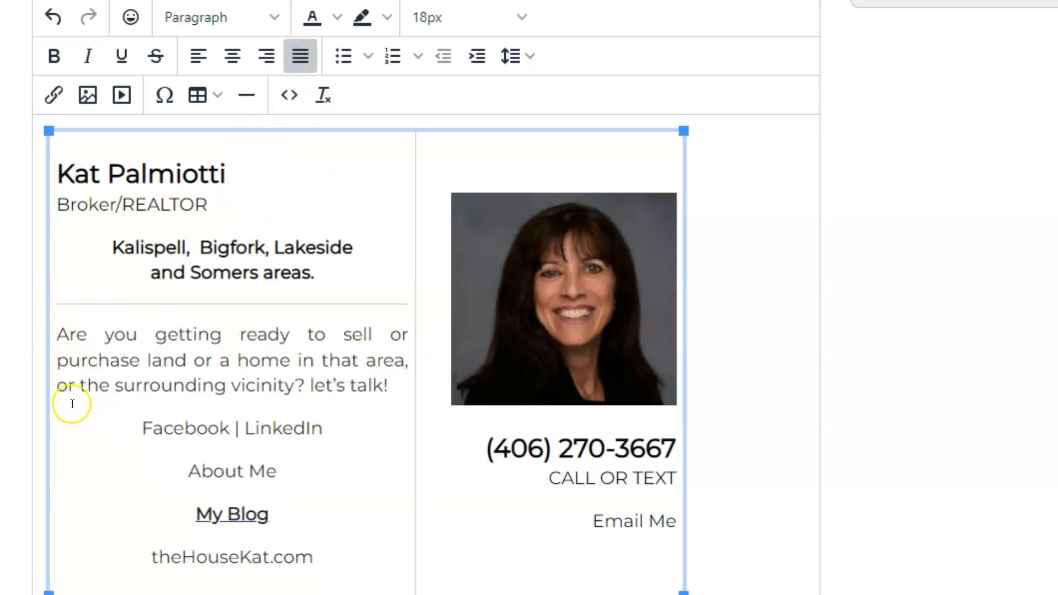
{"action": "left_click", "coordinate": [199, 56]}
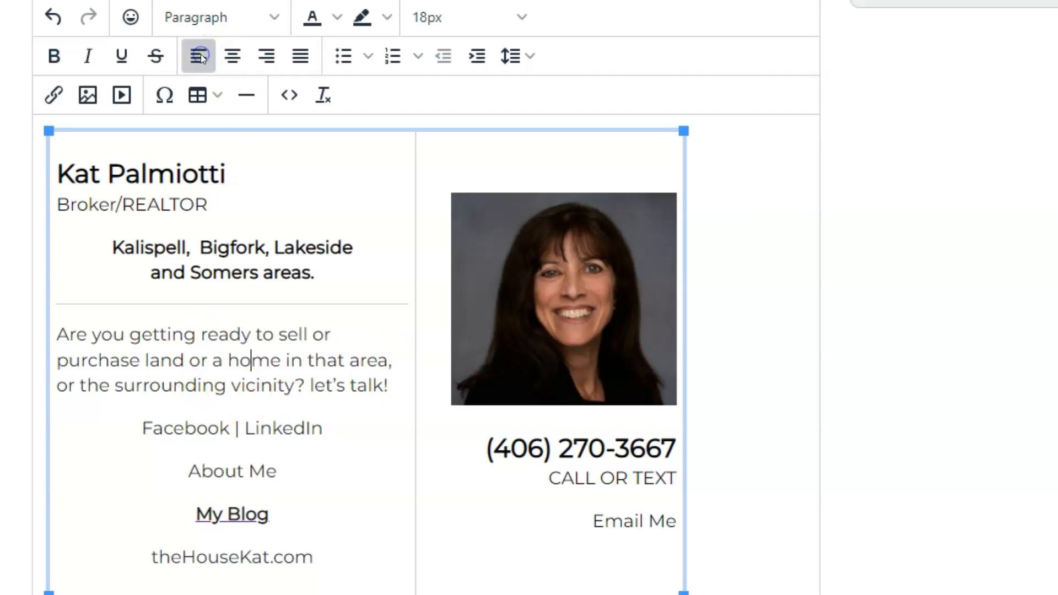
{"action": "left_click", "coordinate": [231, 58]}
{"action": "left_click", "coordinate": [300, 57]}
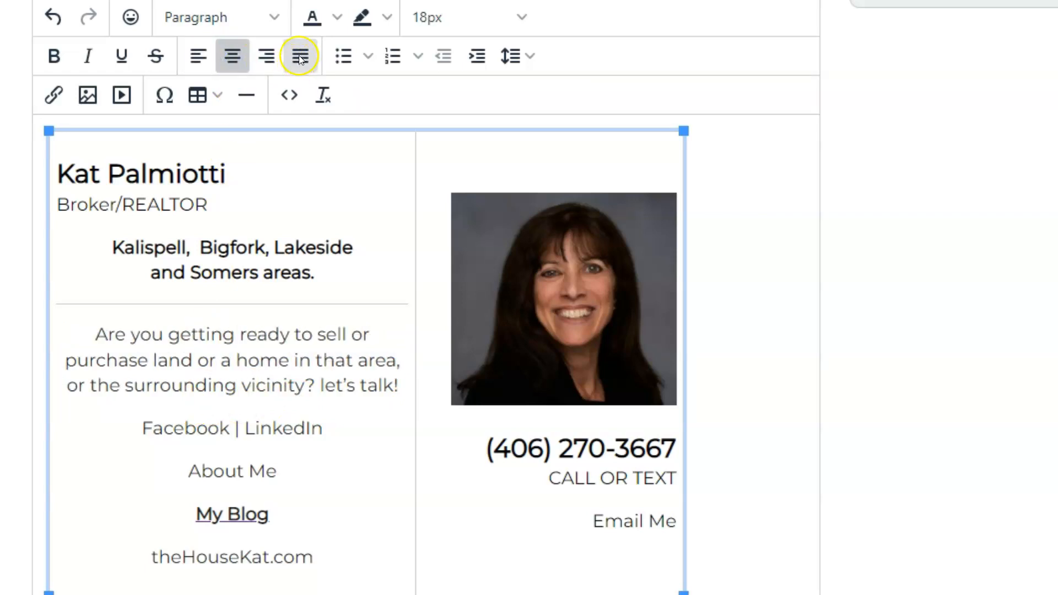
{"action": "left_click", "coordinate": [312, 362]}
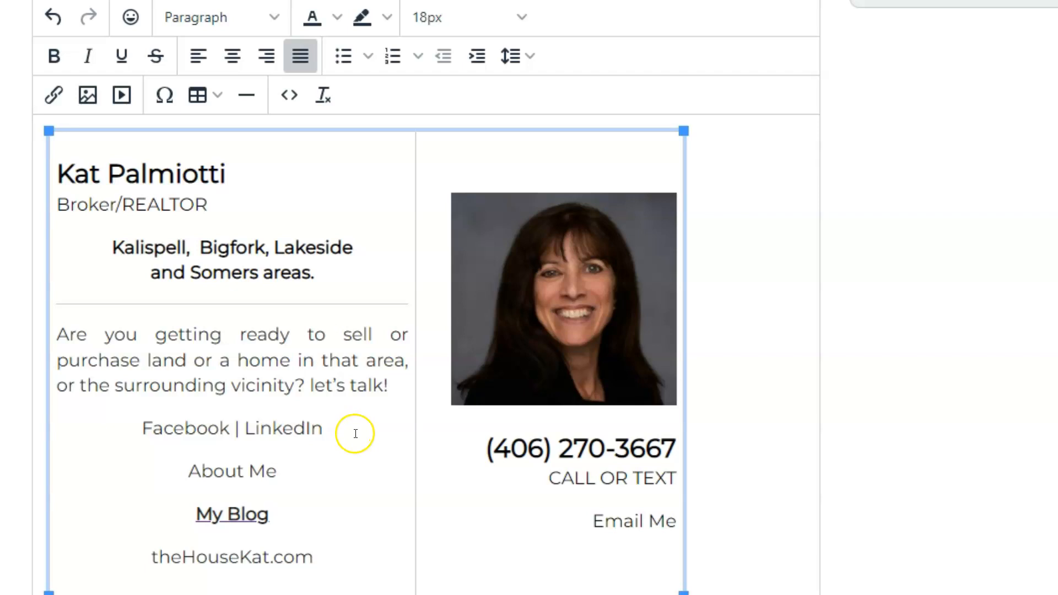
{"action": "left_click", "coordinate": [618, 522]}
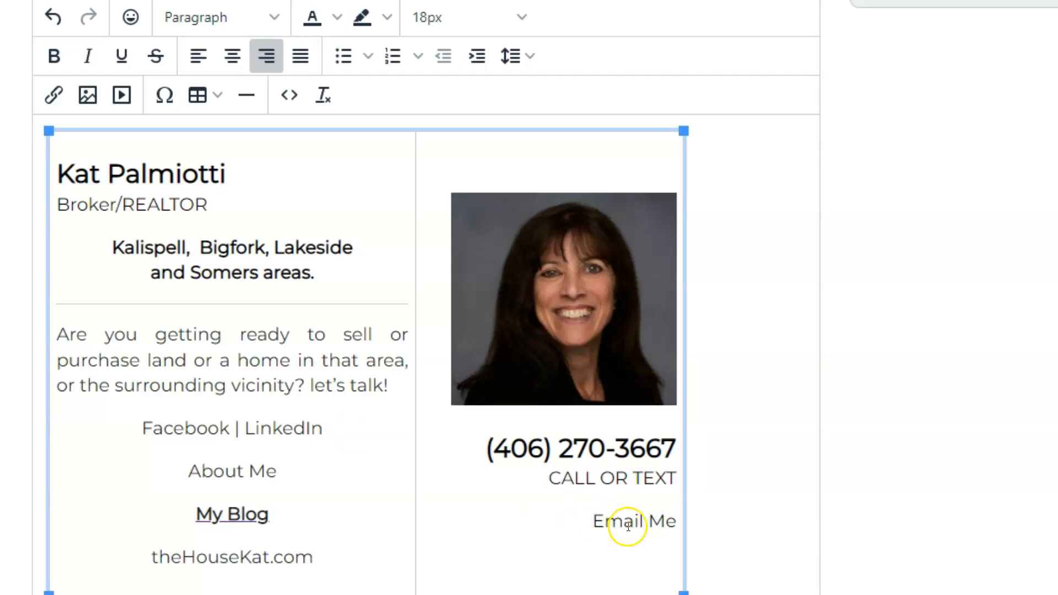
{"action": "left_click", "coordinate": [609, 507]}
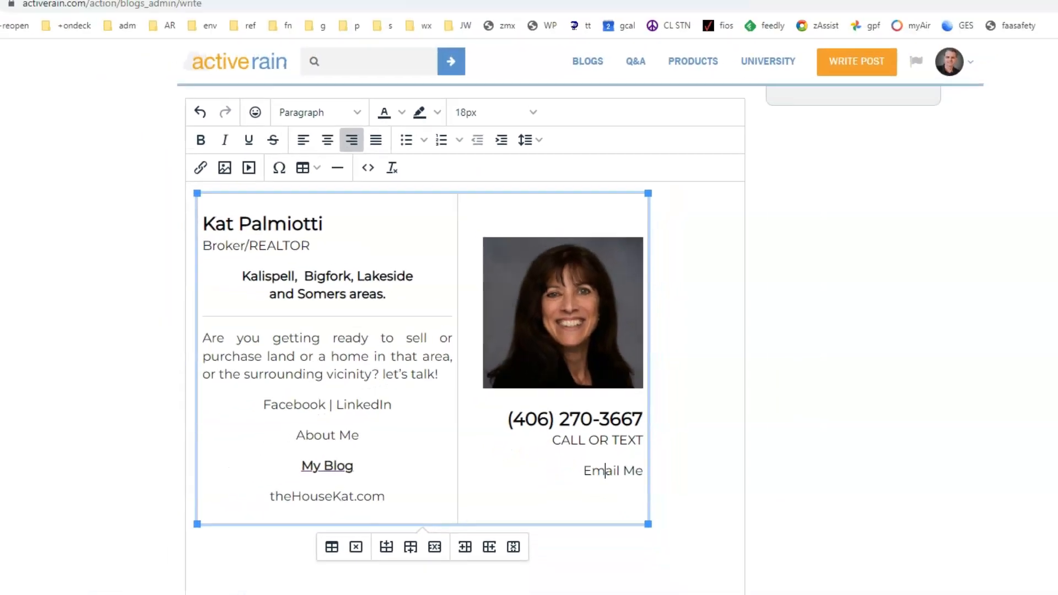
In a new tab, go to your own blog page and open its contact-the-author form
{"action": "left_click", "coordinate": [133, 12]}
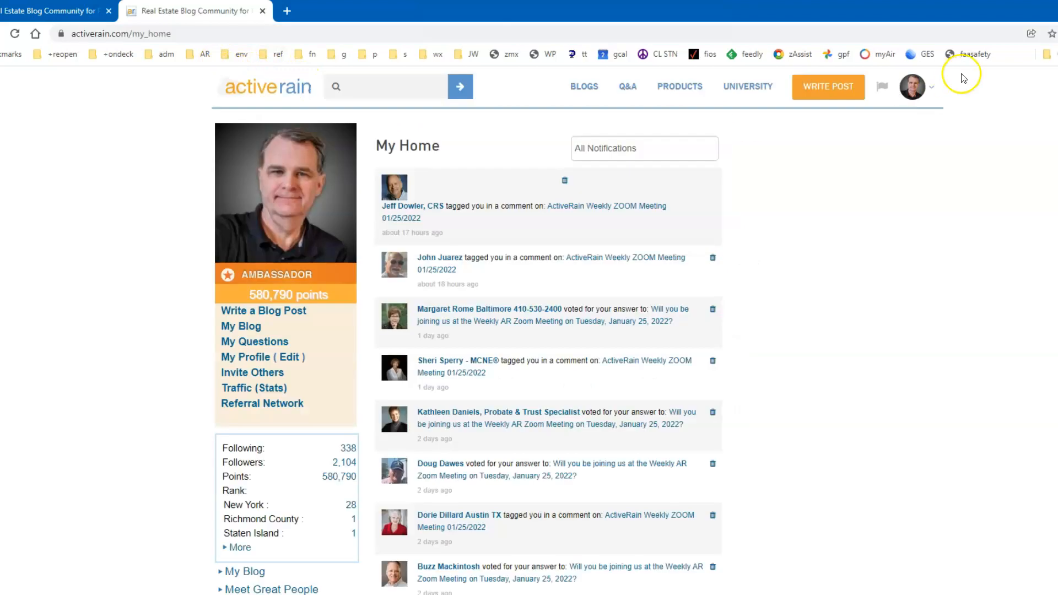
{"action": "left_click", "coordinate": [915, 87]}
{"action": "left_click", "coordinate": [857, 154]}
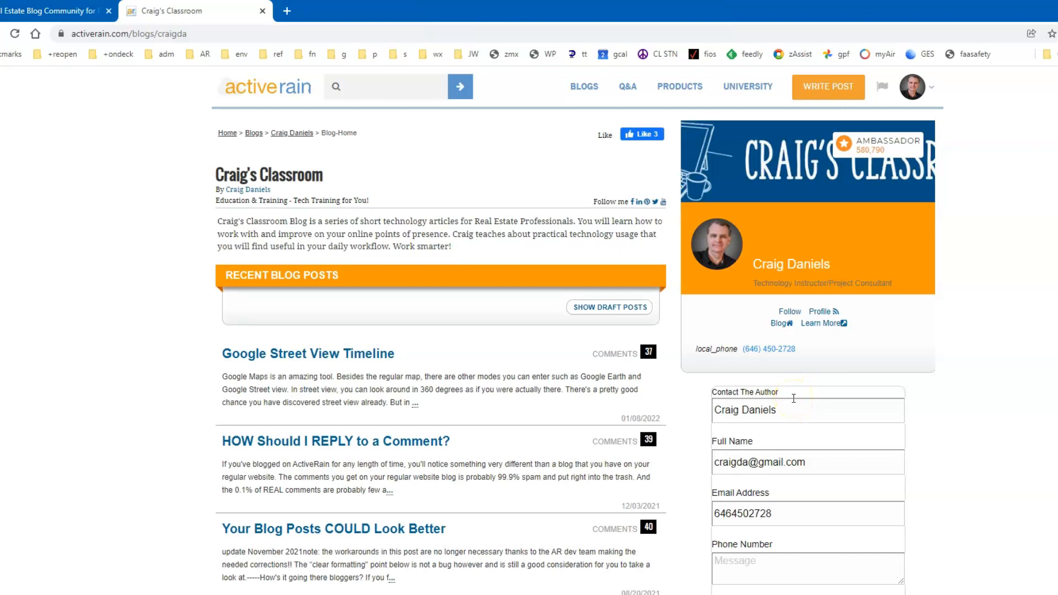
{"action": "scroll", "coordinate": [794, 401], "scroll_direction": "down", "scroll_amount": 1}
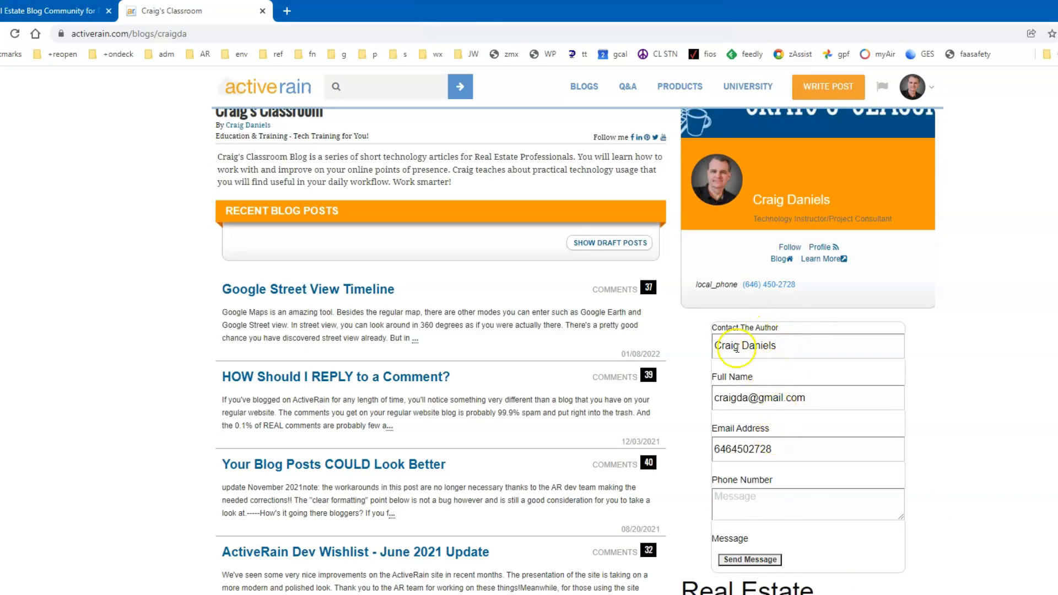
{"action": "left_click", "coordinate": [755, 502]}
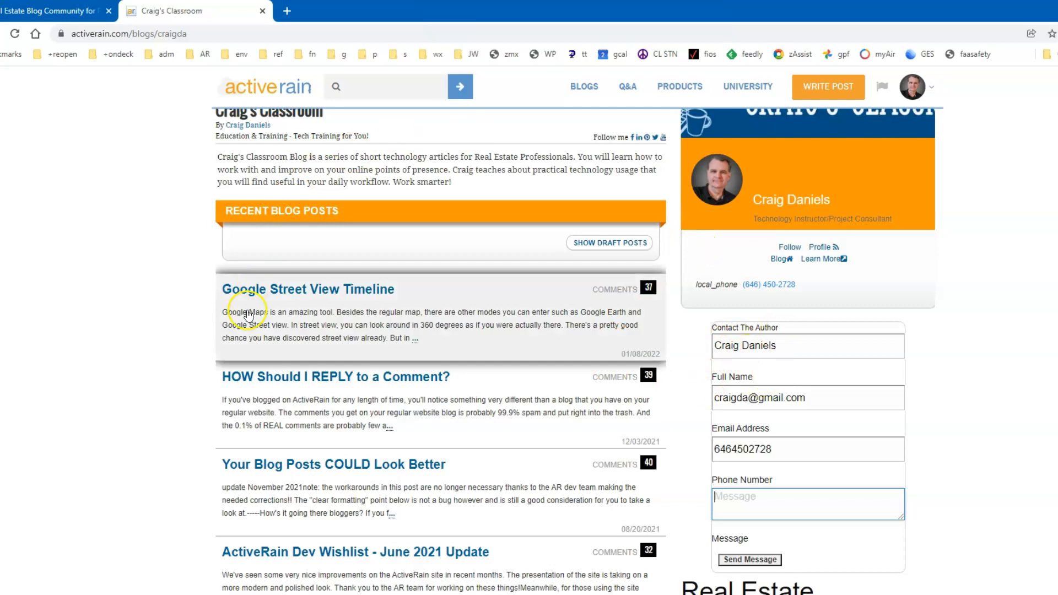
{"action": "scroll", "coordinate": [498, 425], "scroll_direction": "down", "scroll_amount": 2}
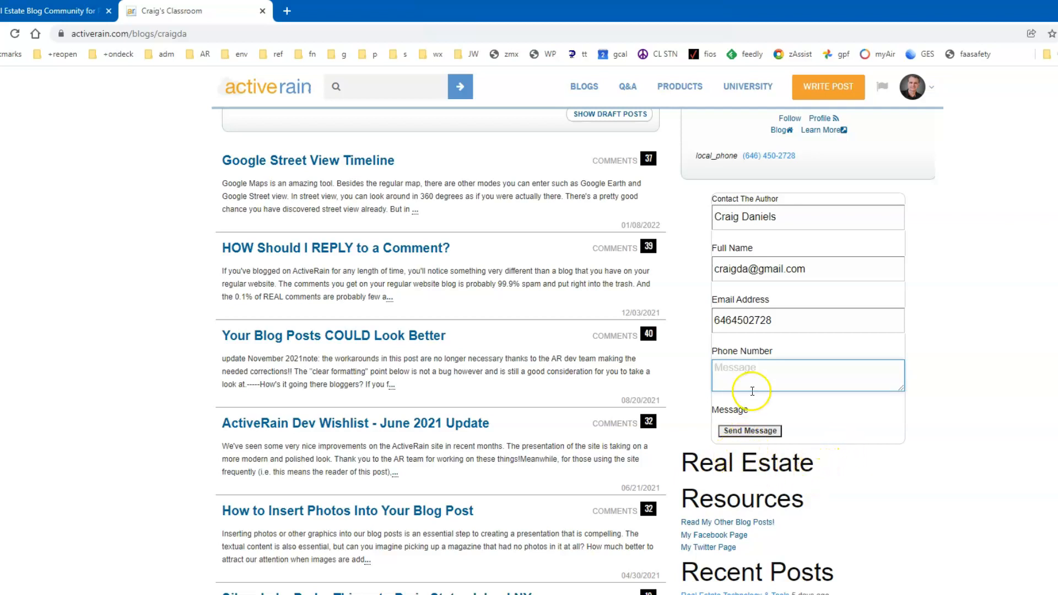
{"action": "left_click", "coordinate": [744, 434]}
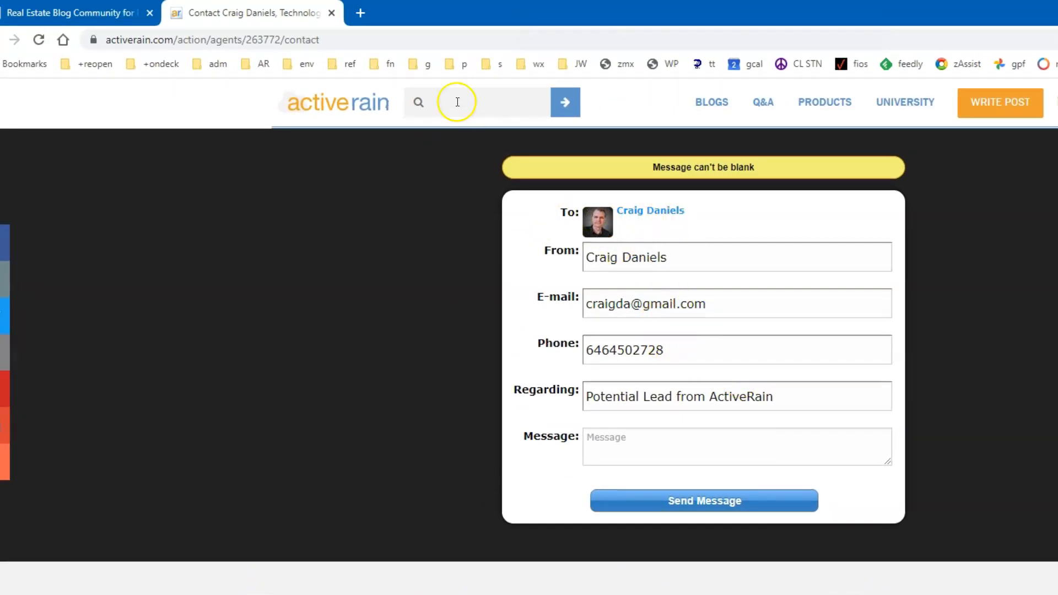
Copy the contact page's web address and go back to the signature draft tab
{"action": "left_click", "coordinate": [342, 39]}
{"action": "key", "text": "ctrl+c"}
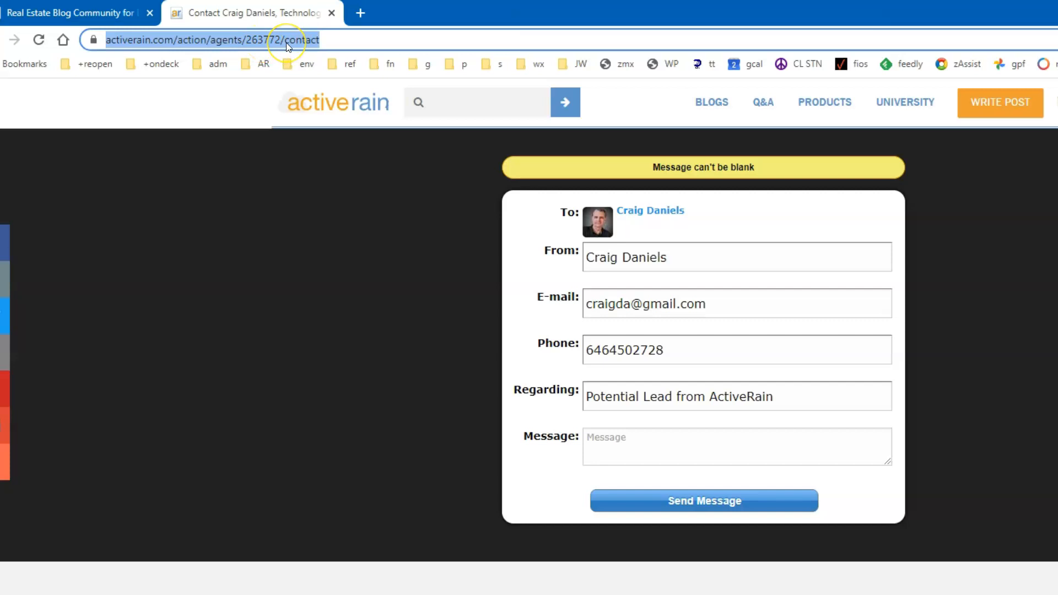
{"action": "left_click", "coordinate": [107, 16]}
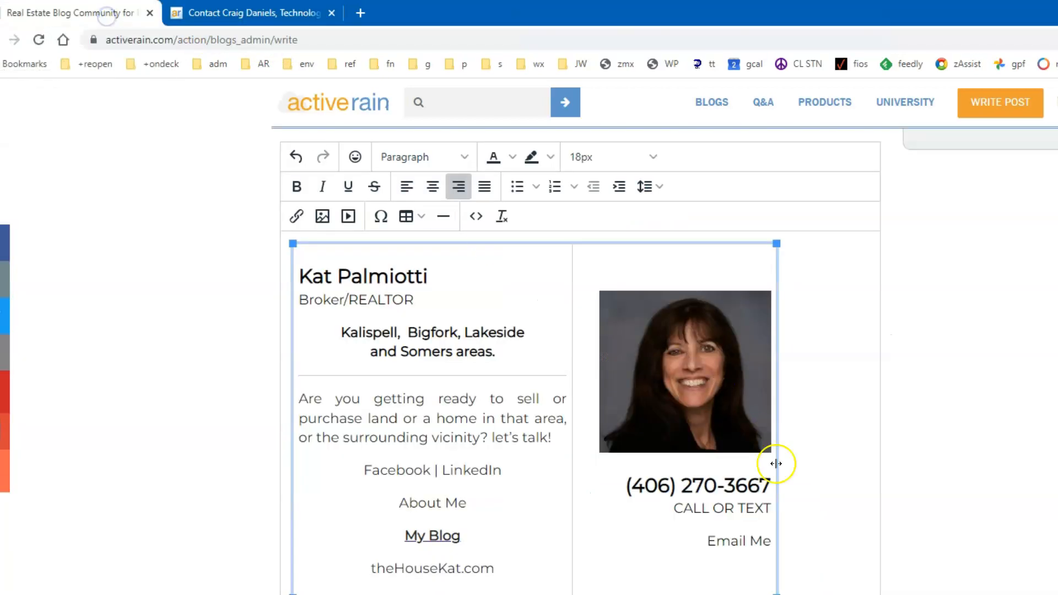
Hyperlink the Email Me text to the copied contact page address
{"action": "left_click", "coordinate": [709, 542]}
{"action": "left_click_drag", "start_coordinate": [709, 542], "coordinate": [766, 539]}
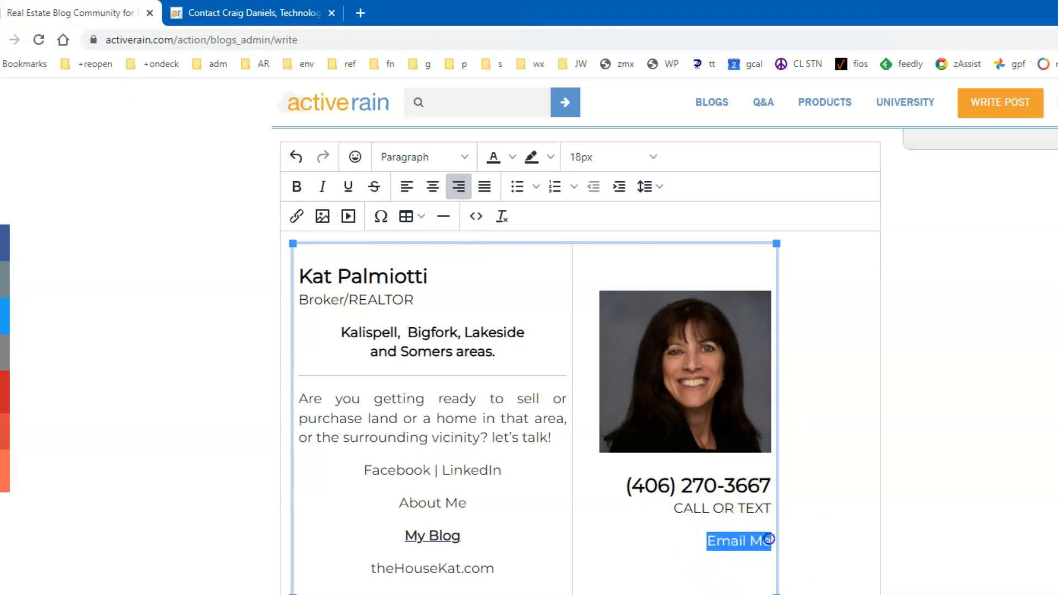
{"action": "left_click", "coordinate": [298, 216]}
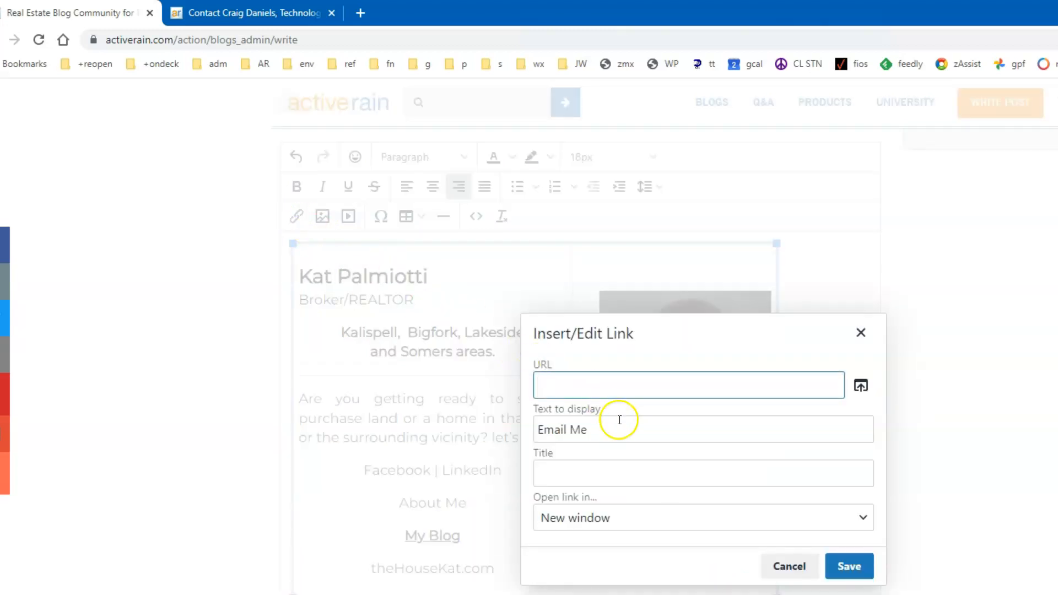
{"action": "key", "text": "ctrl+v"}
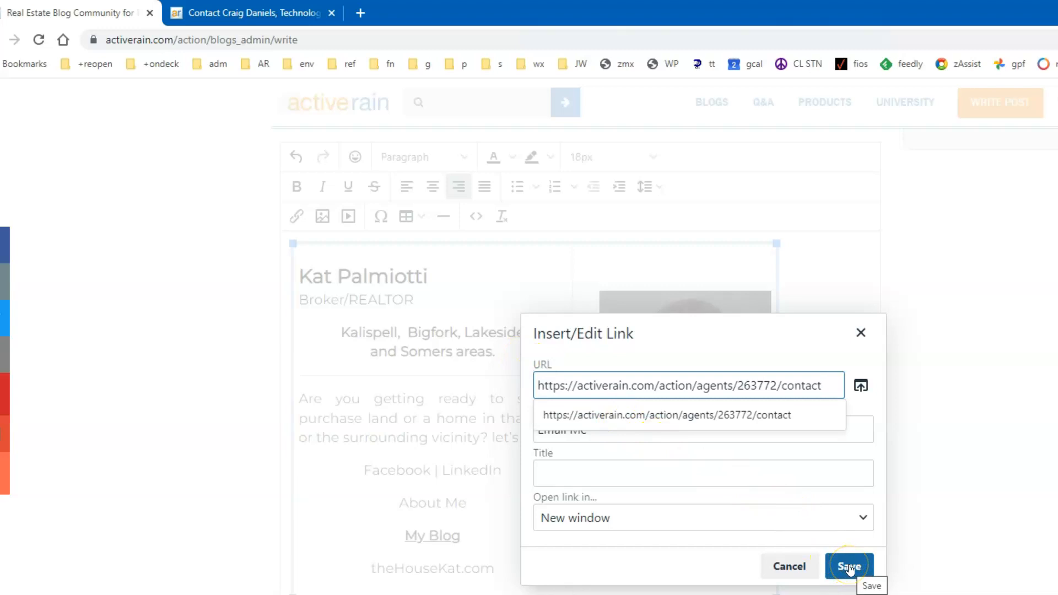
{"action": "left_click", "coordinate": [850, 567]}
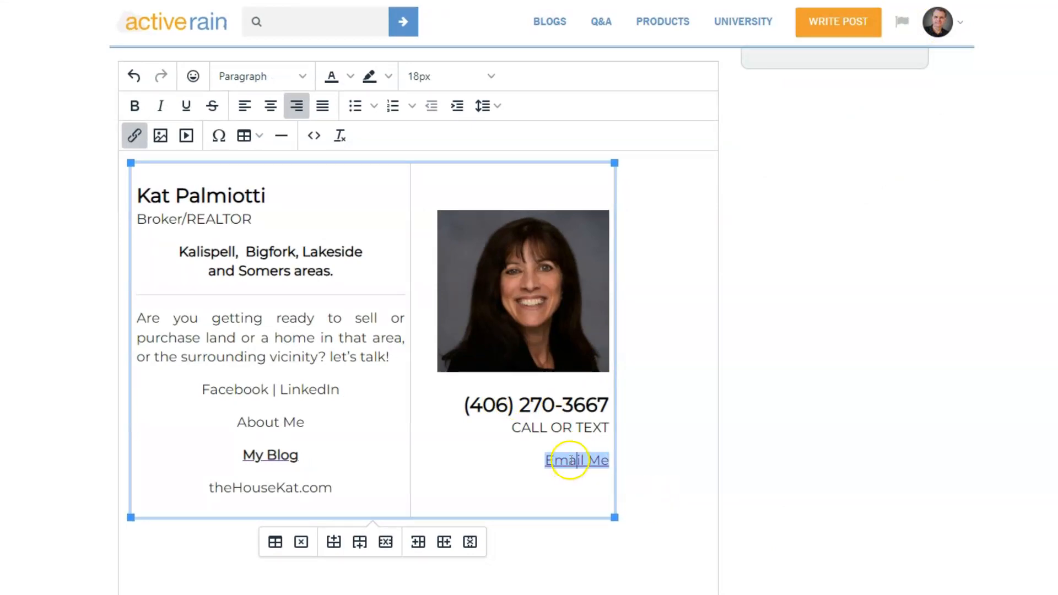
{"action": "left_click", "coordinate": [571, 427]}
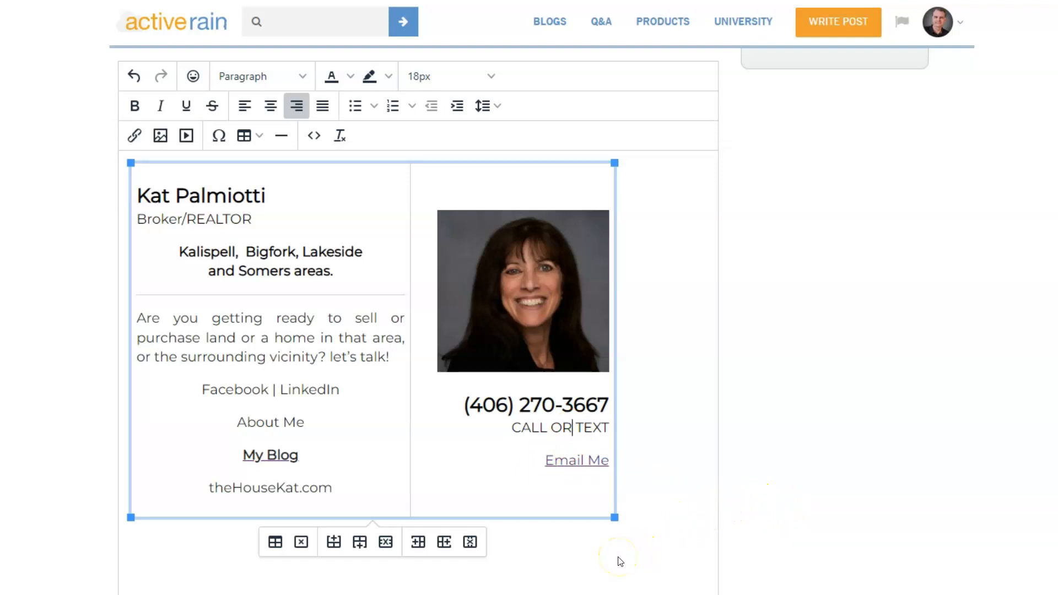
{"action": "left_click", "coordinate": [310, 357]}
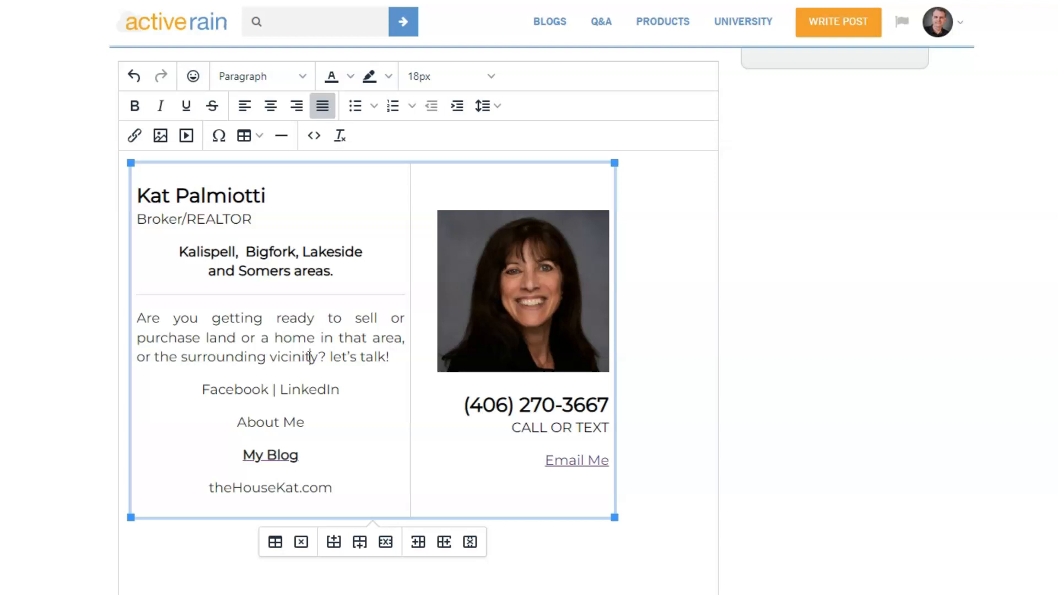
{"action": "left_click", "coordinate": [326, 342]}
{"action": "left_click_drag", "start_coordinate": [575, 482], "coordinate": [333, 402]}
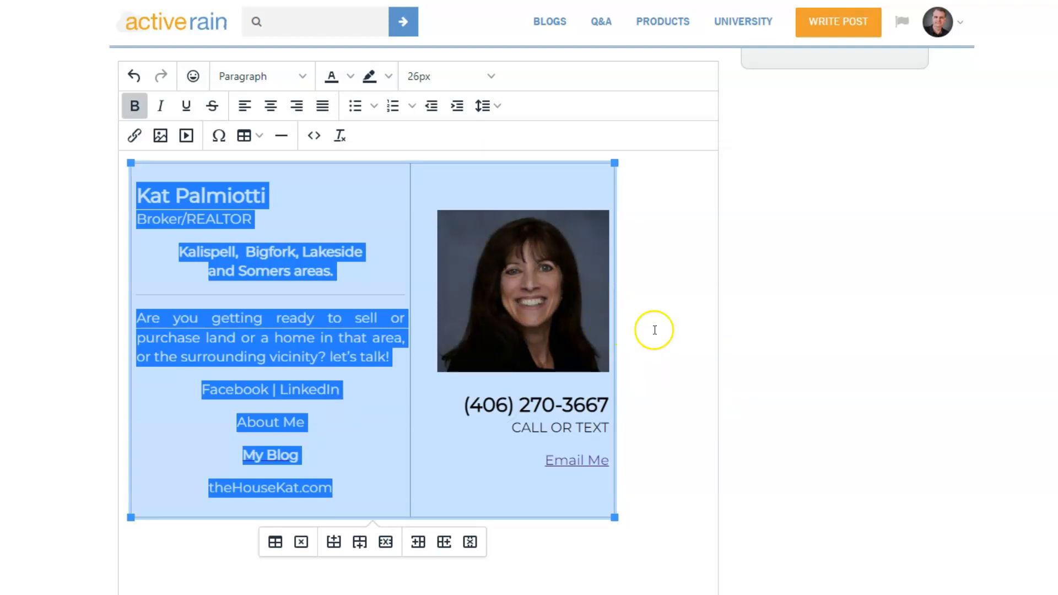
{"action": "left_click", "coordinate": [655, 299]}
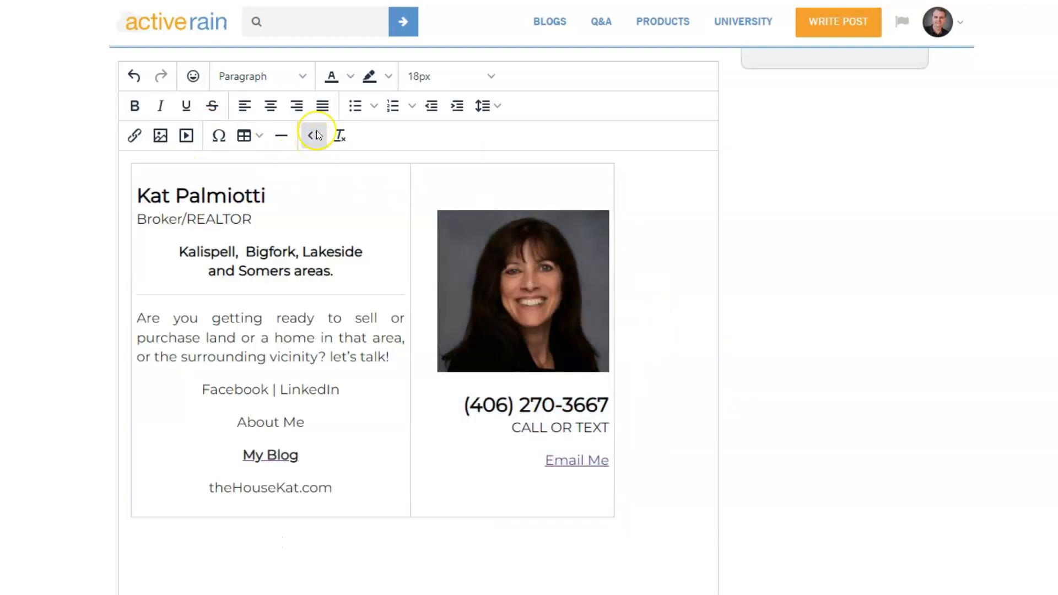
Select and copy all of the signature table's HTML source, then close the Source Code dialog
{"action": "left_click", "coordinate": [316, 136]}
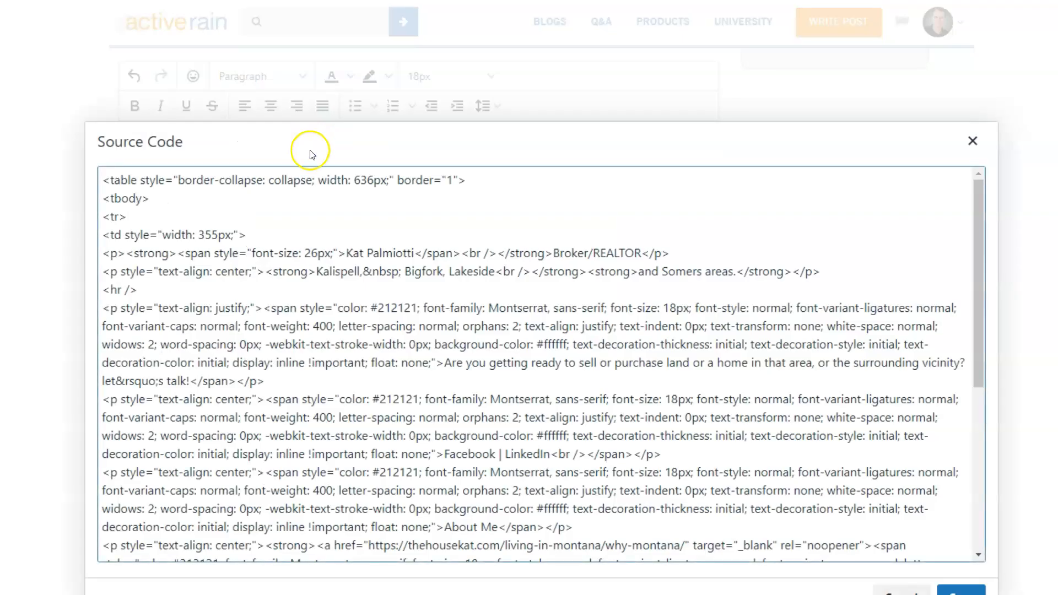
{"action": "left_click", "coordinate": [300, 238]}
{"action": "key", "text": "ctrl+a"}
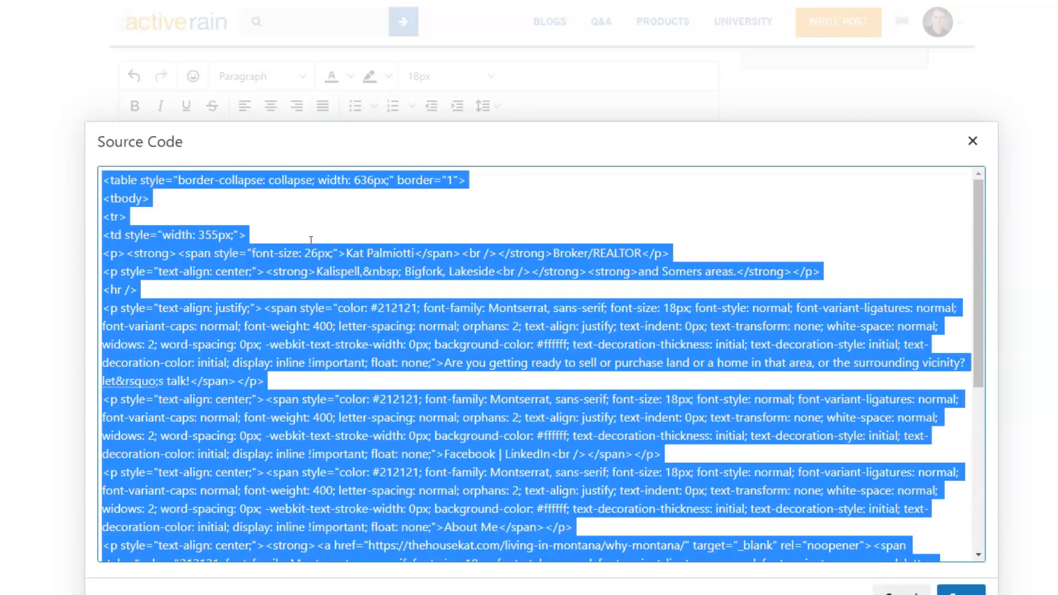
{"action": "right_click", "coordinate": [319, 253]}
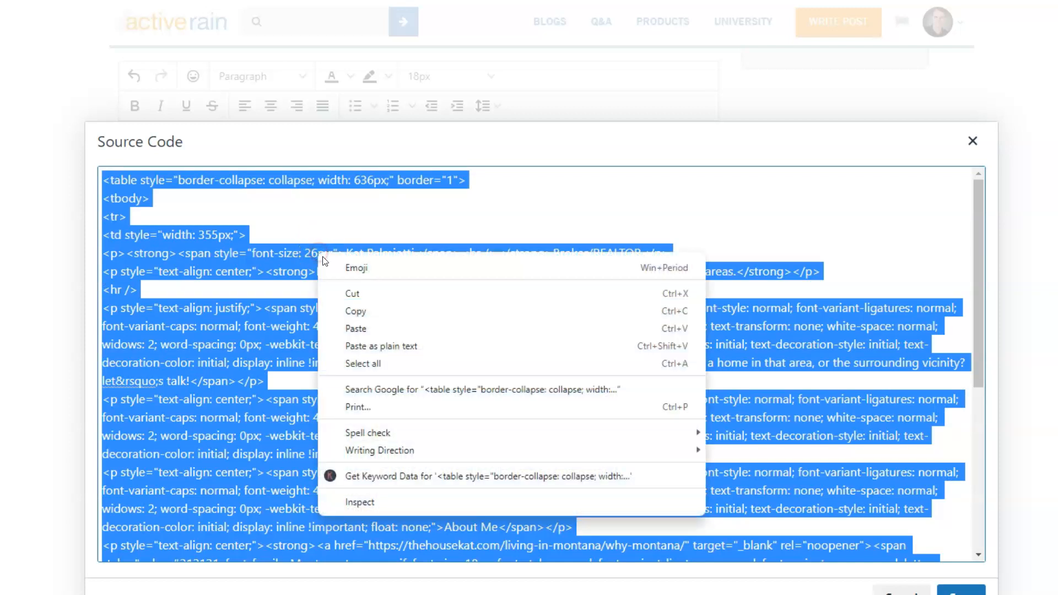
{"action": "left_click", "coordinate": [356, 312]}
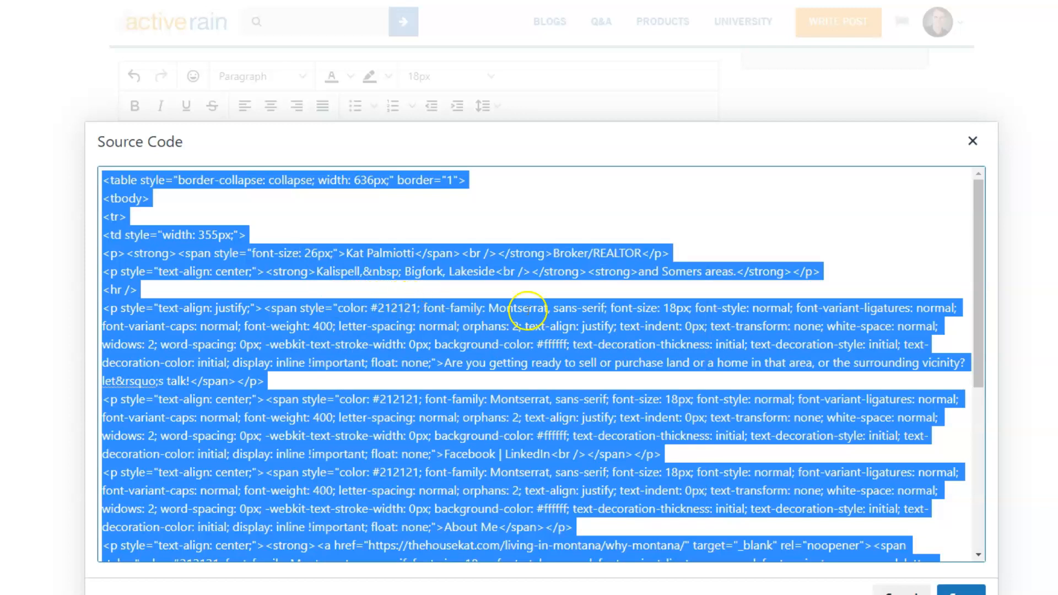
{"action": "left_click", "coordinate": [974, 145]}
{"action": "left_click", "coordinate": [940, 22]}
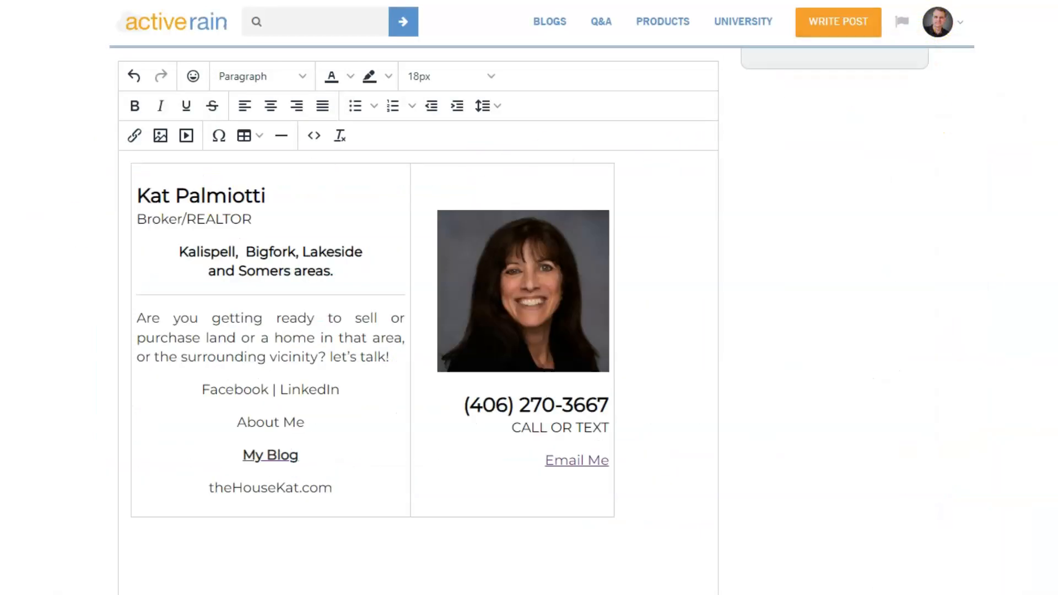
{"action": "scroll", "coordinate": [17, 260], "scroll_direction": "up", "scroll_amount": 4}
{"action": "scroll", "coordinate": [16, 260], "scroll_direction": "up", "scroll_amount": 1}
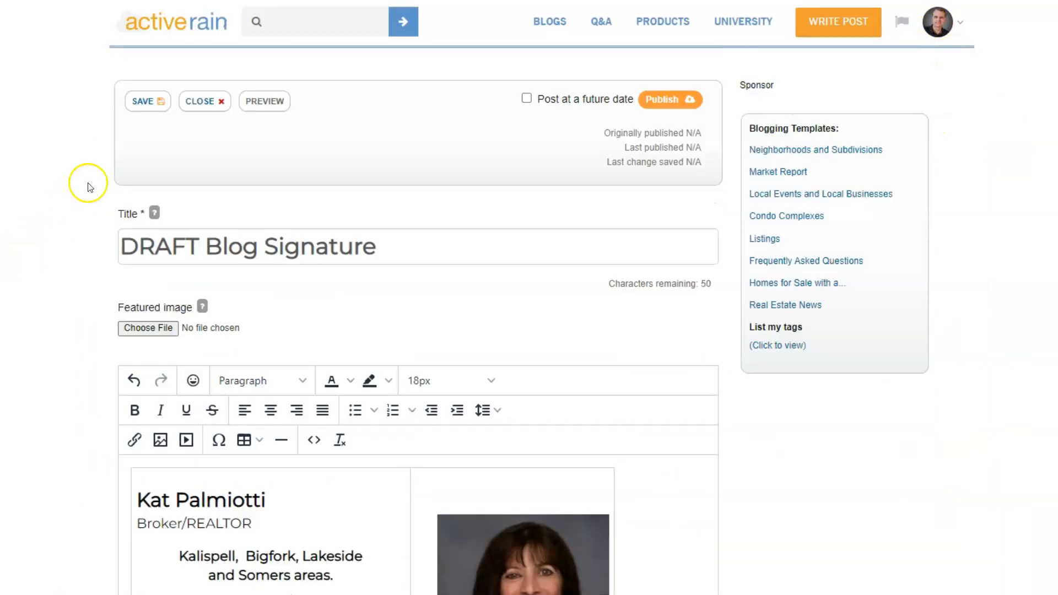
Save the DRAFT Blog Signature post
{"action": "left_click", "coordinate": [141, 107]}
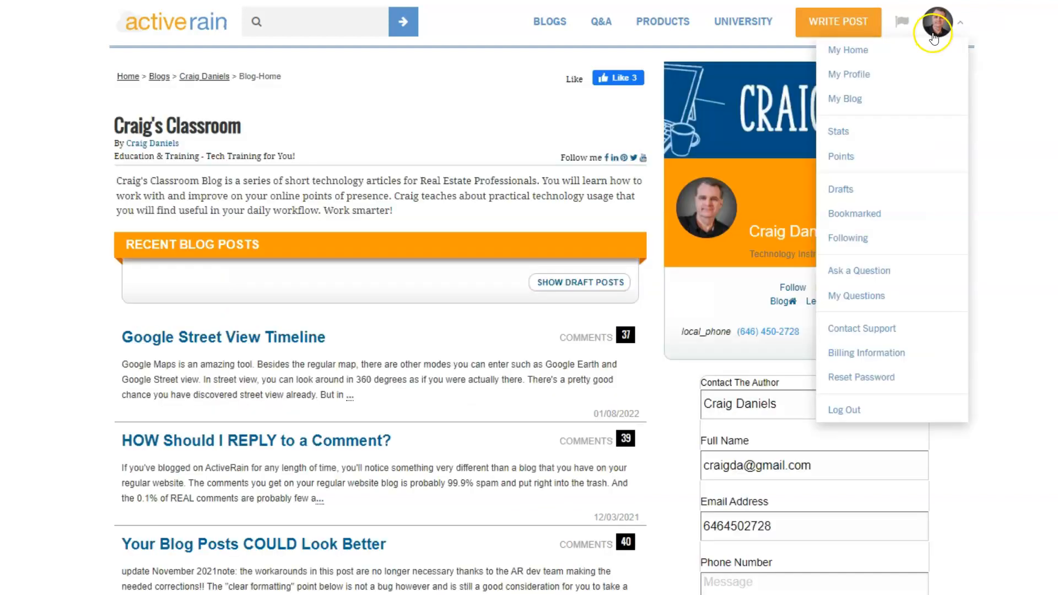
Go from My Home through My Blog to Blog Settings and focus the existing Signature editor
{"action": "left_click", "coordinate": [860, 50]}
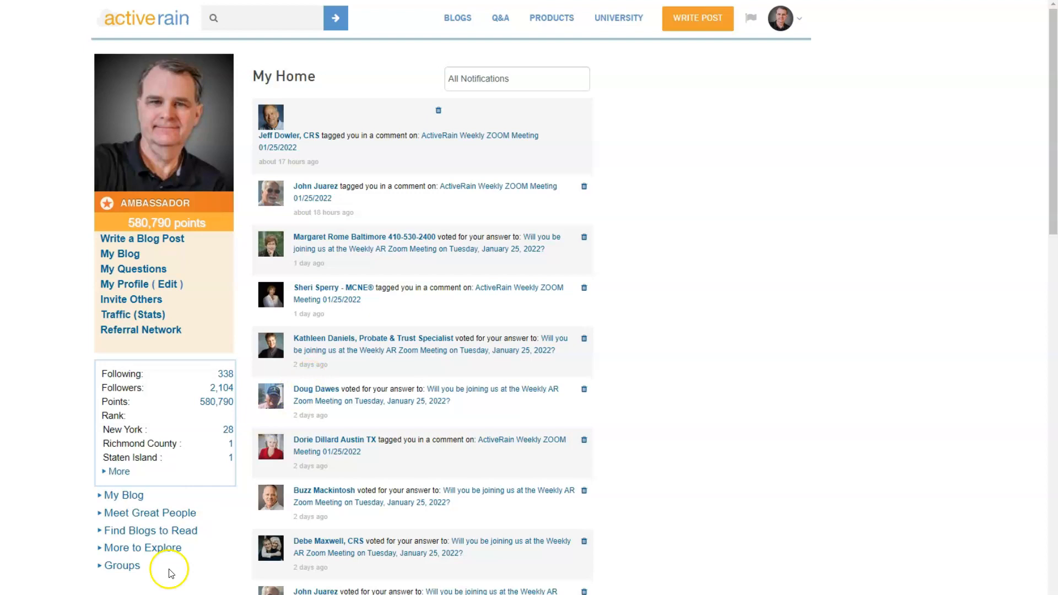
{"action": "left_click", "coordinate": [118, 494]}
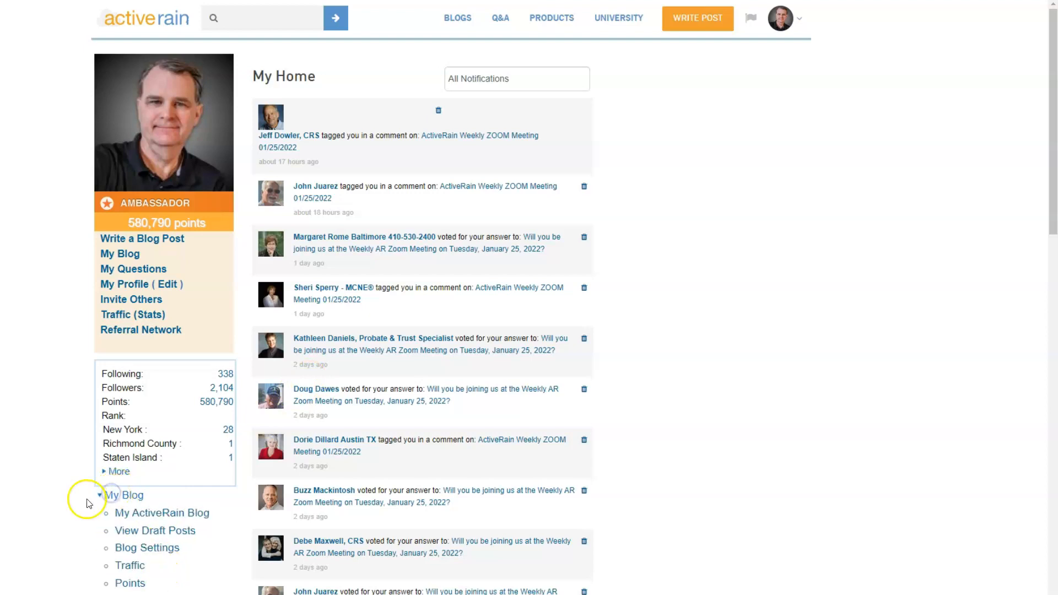
{"action": "scroll", "coordinate": [110, 468], "scroll_direction": "down", "scroll_amount": 5}
{"action": "left_click", "coordinate": [146, 296]}
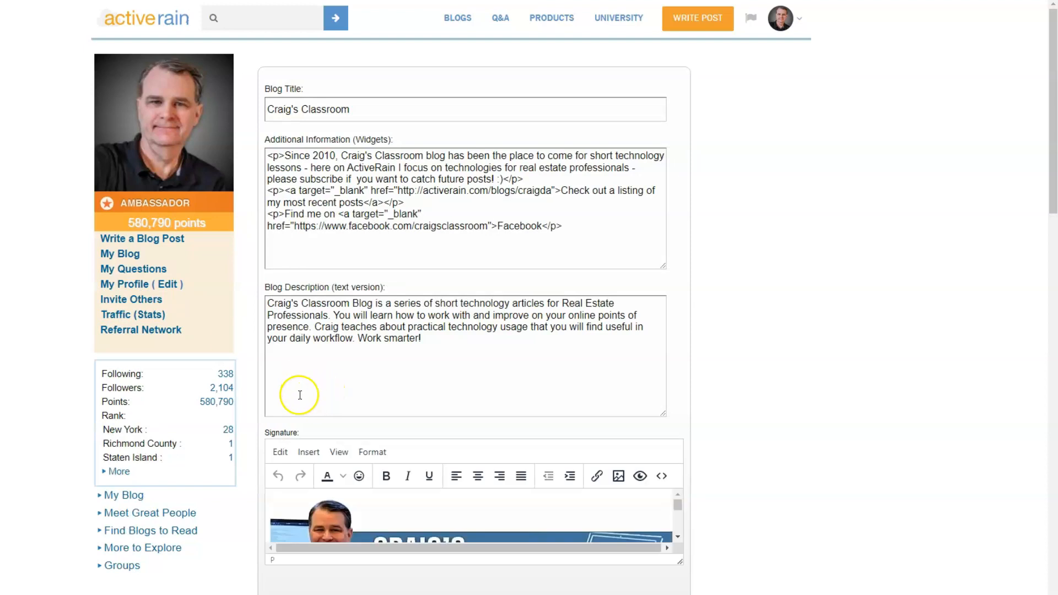
{"action": "scroll", "coordinate": [349, 292], "scroll_direction": "down", "scroll_amount": 5}
{"action": "left_click", "coordinate": [394, 254]}
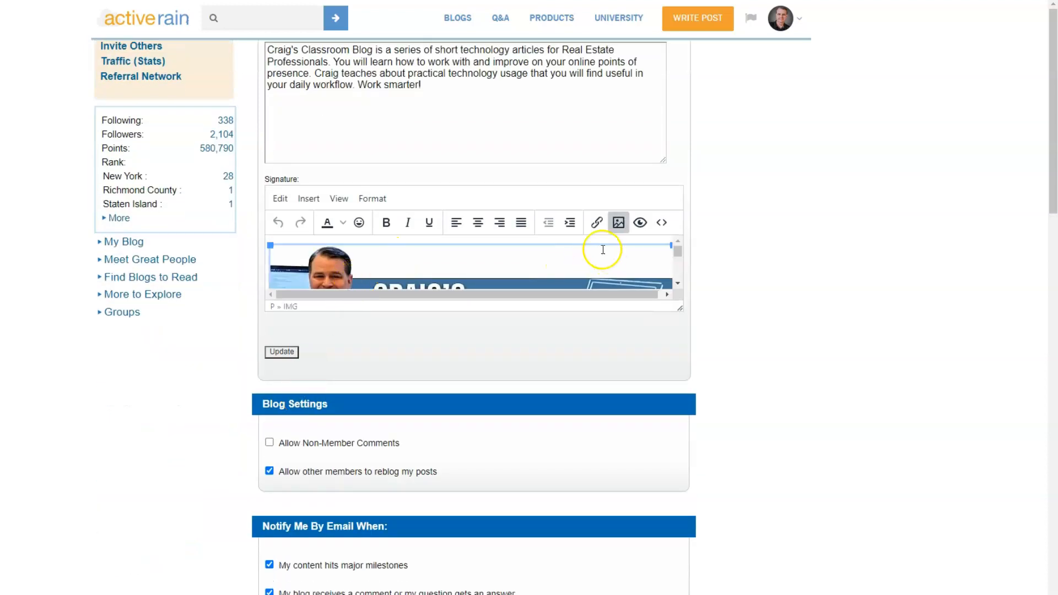
In the Signature source code view, delete all the old banner HTML and paste the two-column table code
{"action": "left_click", "coordinate": [662, 222]}
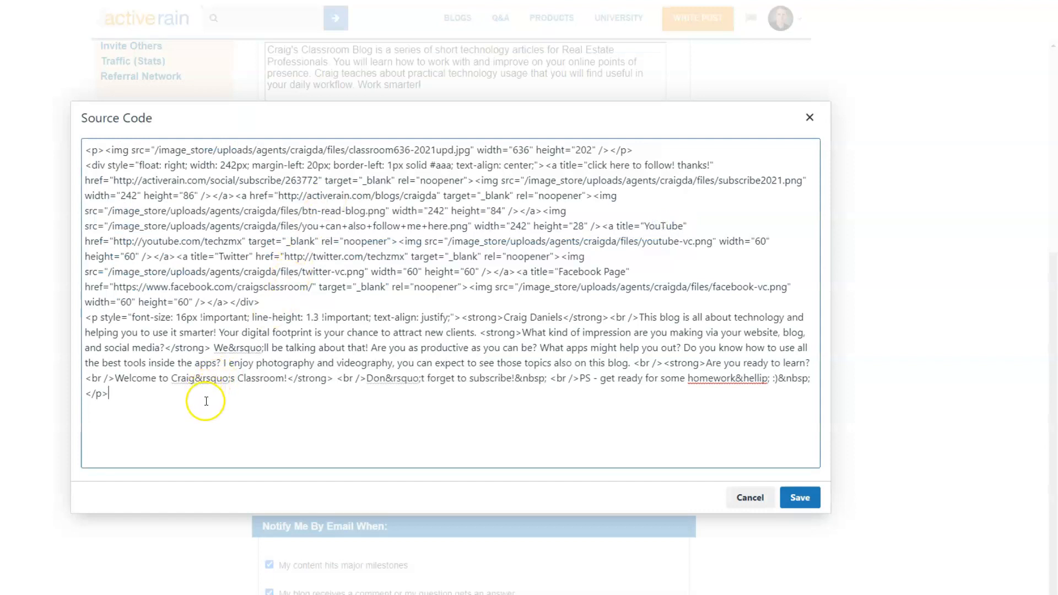
{"action": "key", "text": "ctrl+a"}
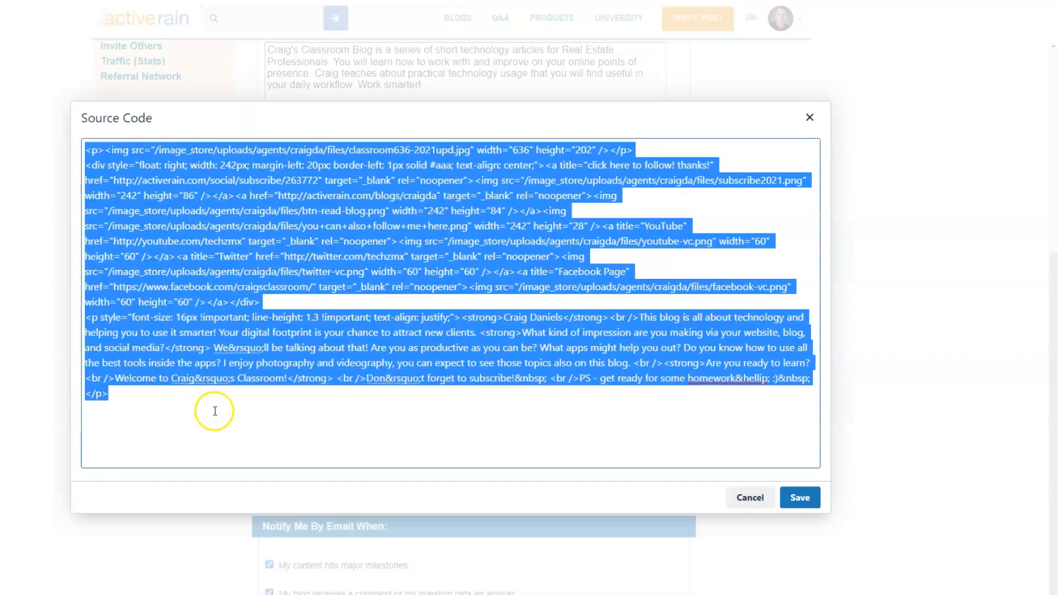
{"action": "key", "text": "Delete"}
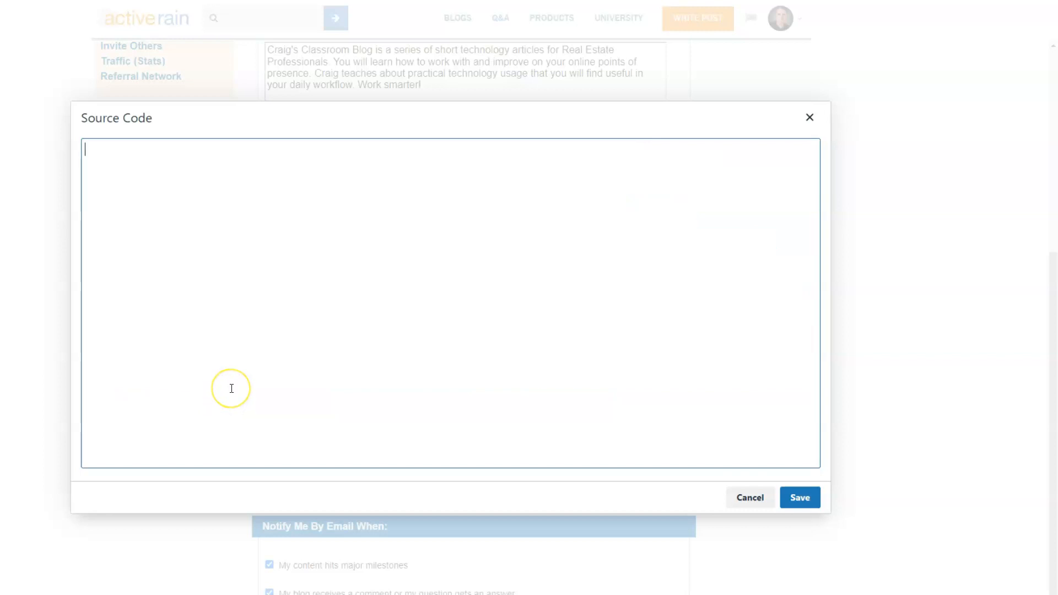
{"action": "key", "text": "ctrl+v"}
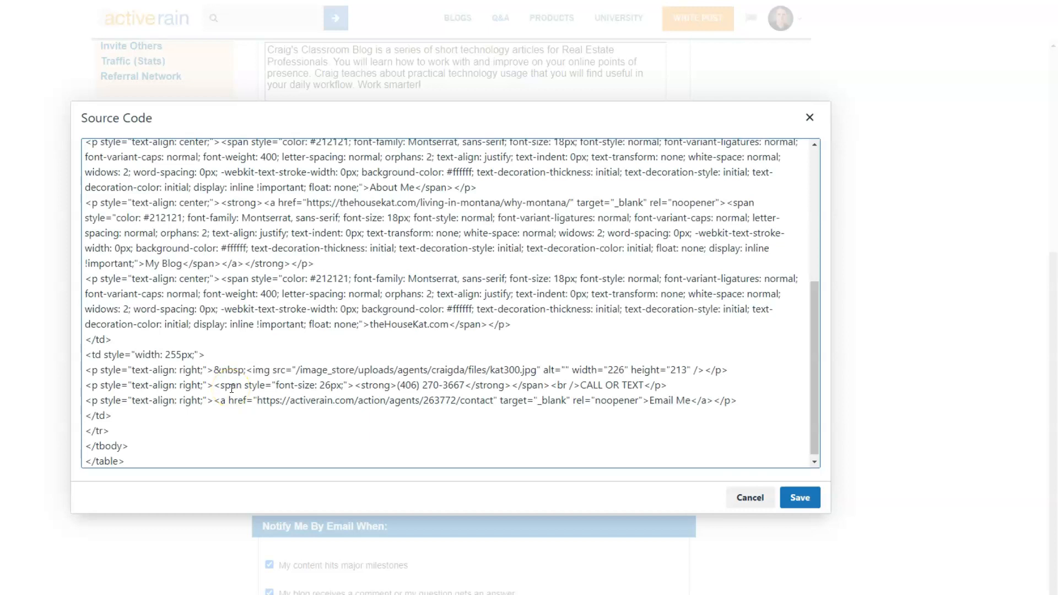